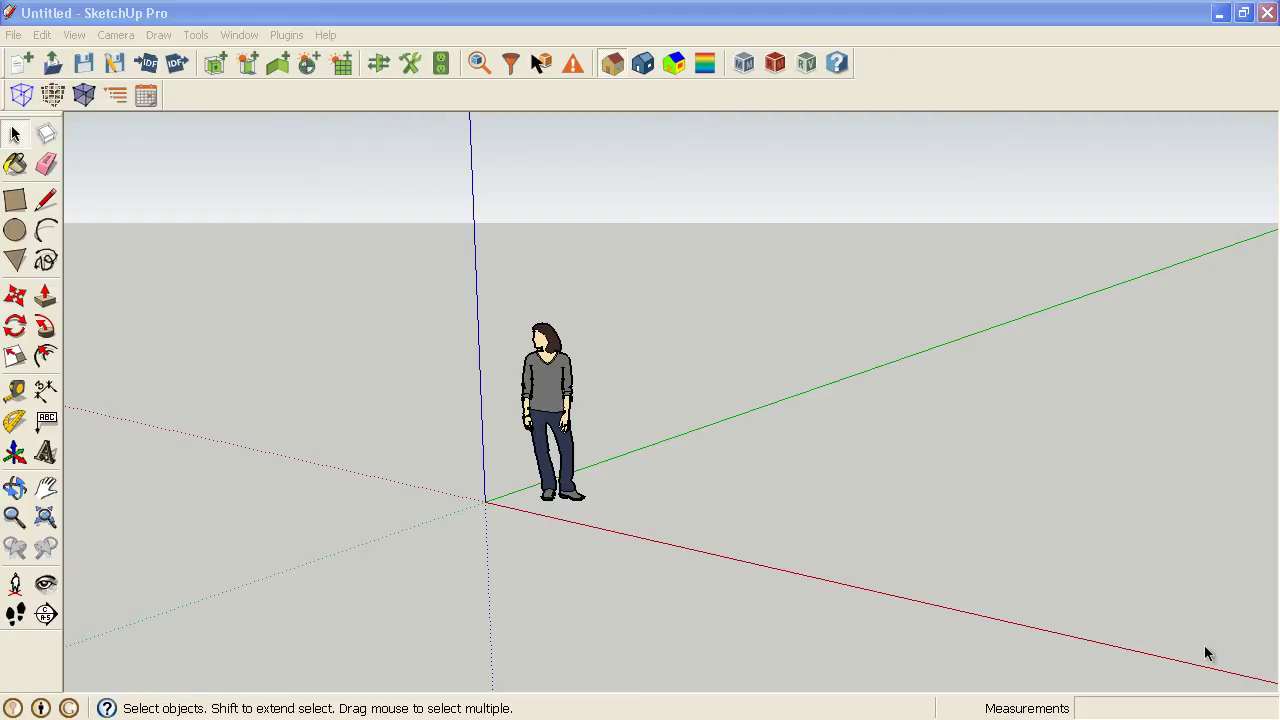
Step: Show the Model Info Geo-location page, then open and cancel Set Manual Location
click(239, 35)
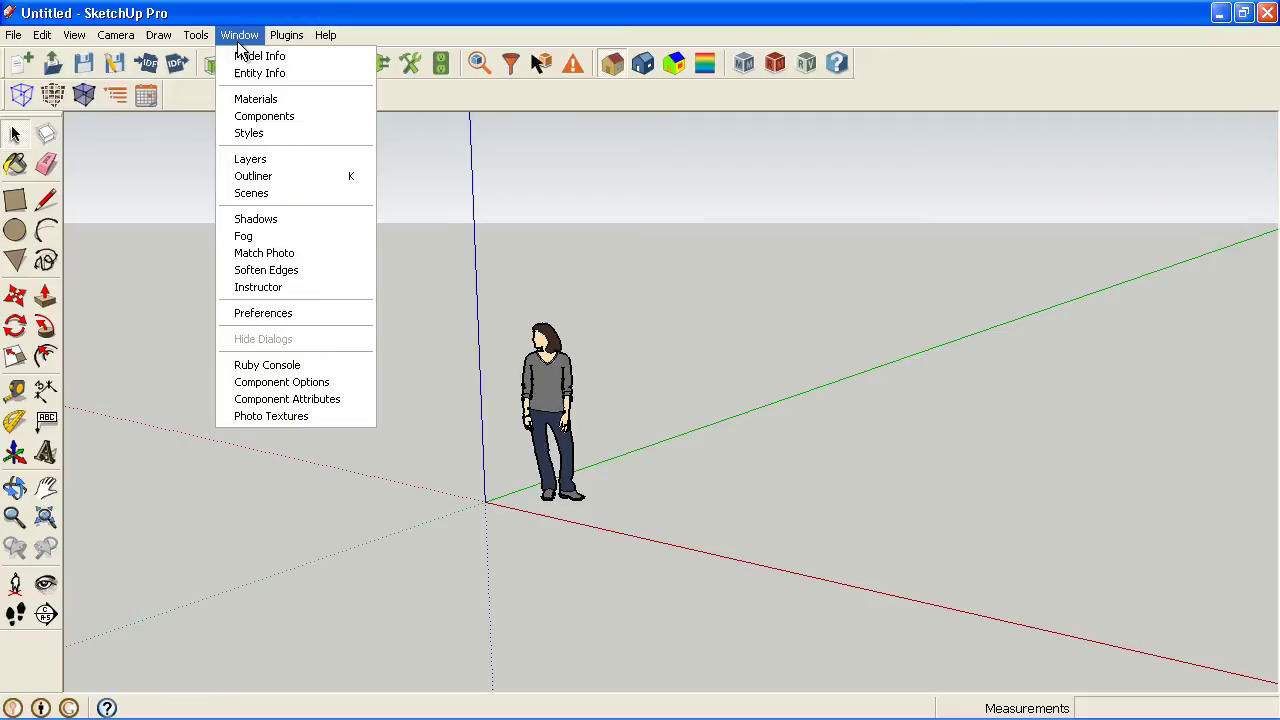
click(241, 60)
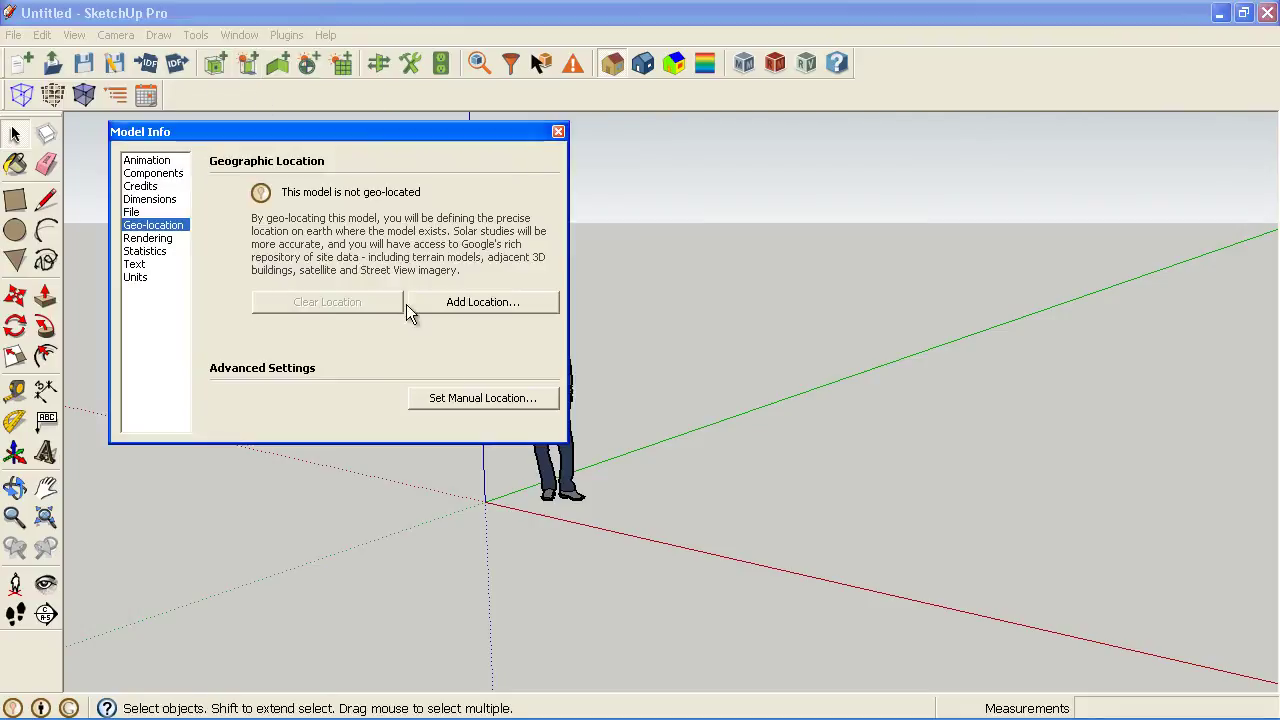
click(455, 401)
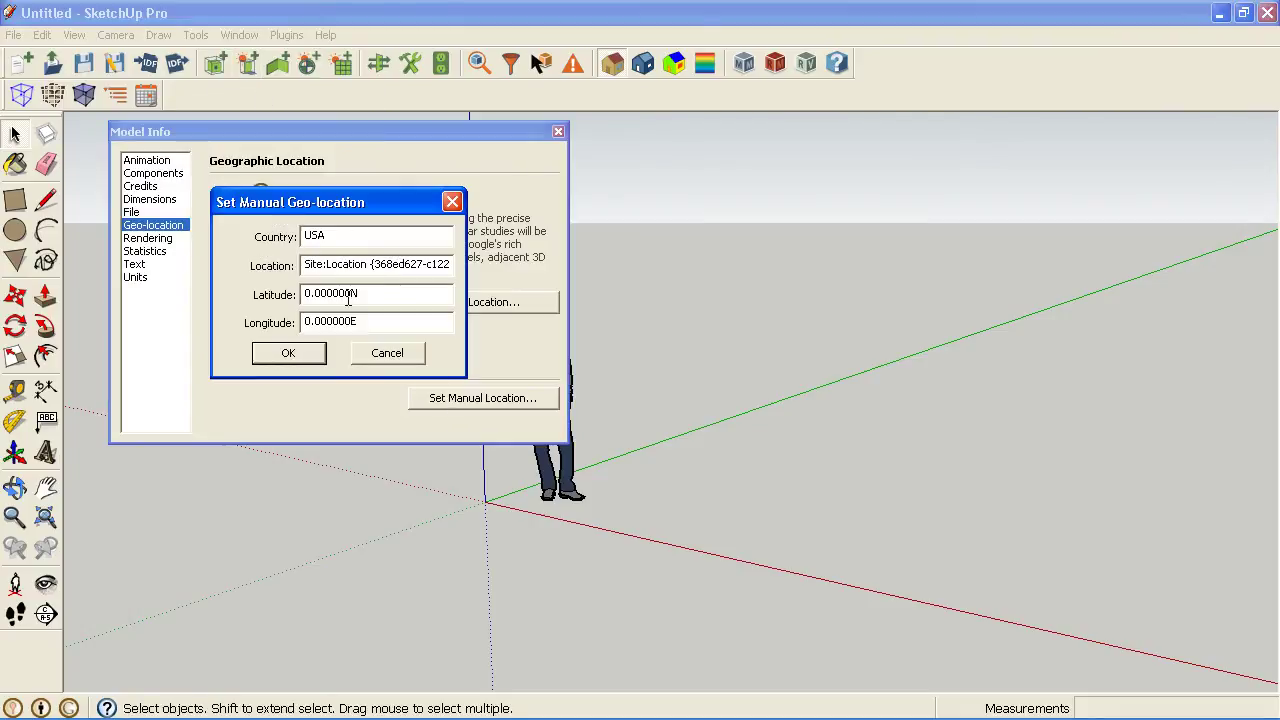
click(410, 358)
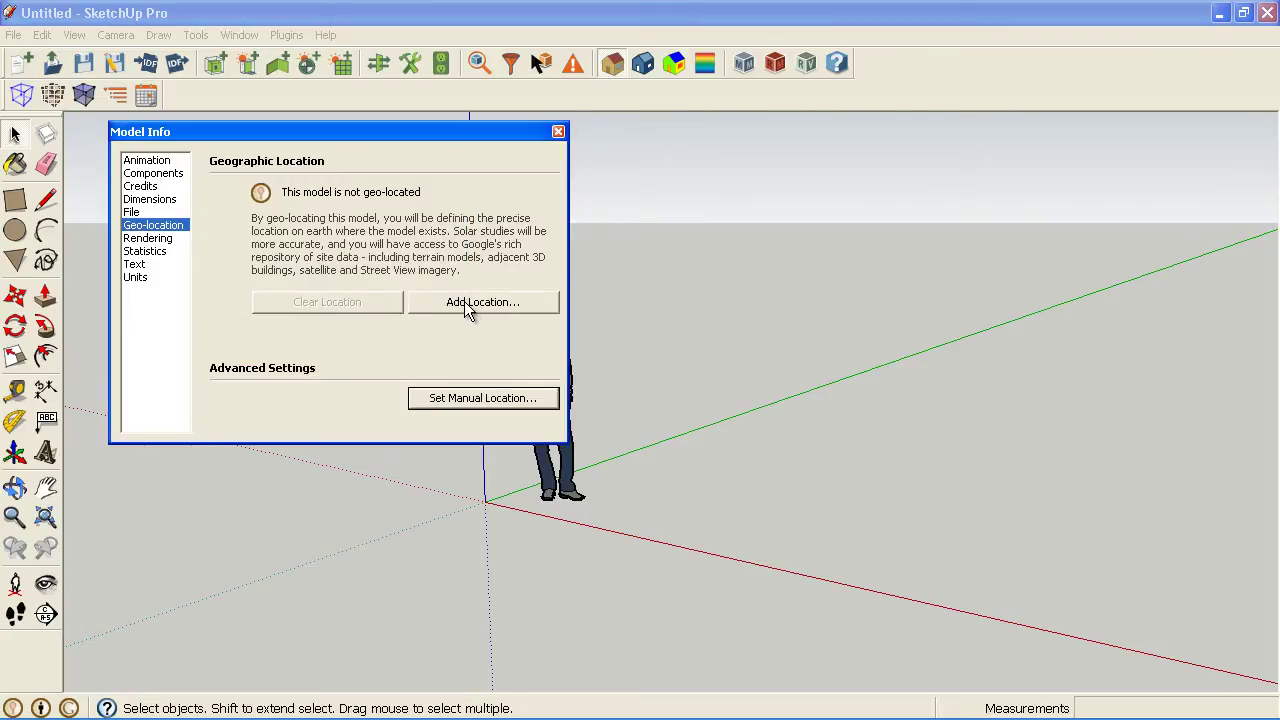
Step: Search Add Location for '18th and champa, denver co' and centre the map on the intersection
click(464, 301)
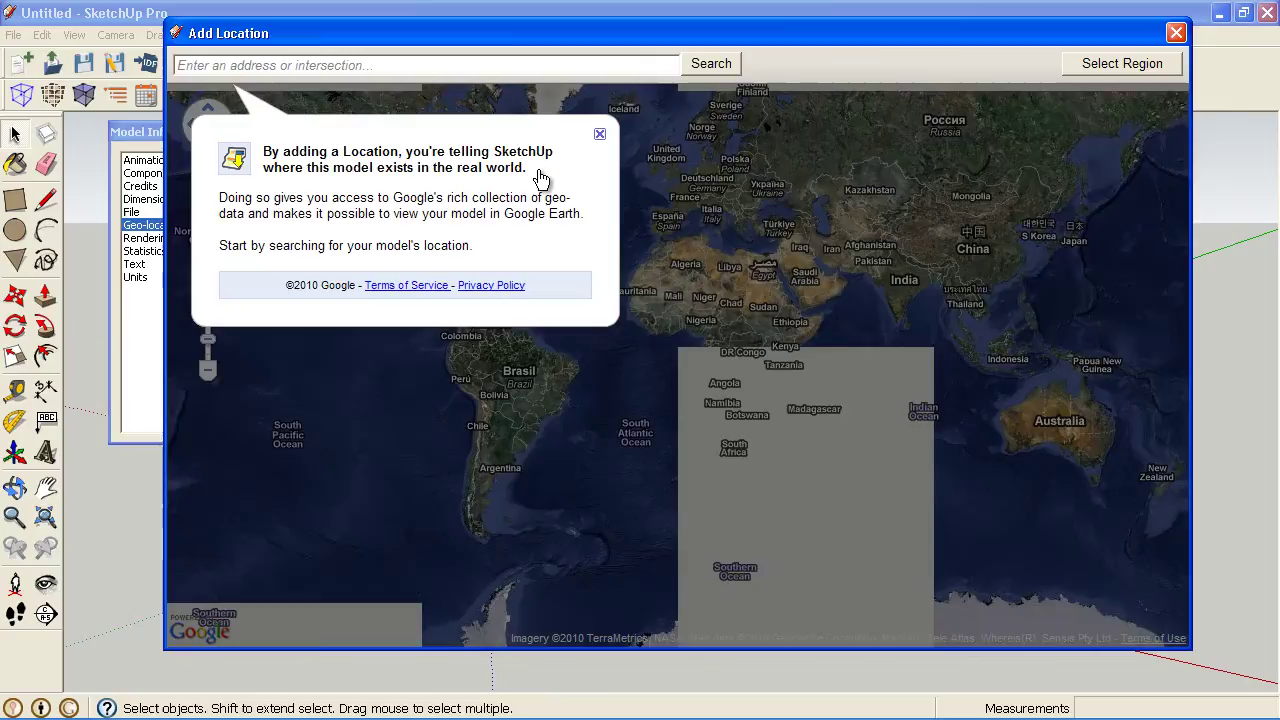
click(426, 67)
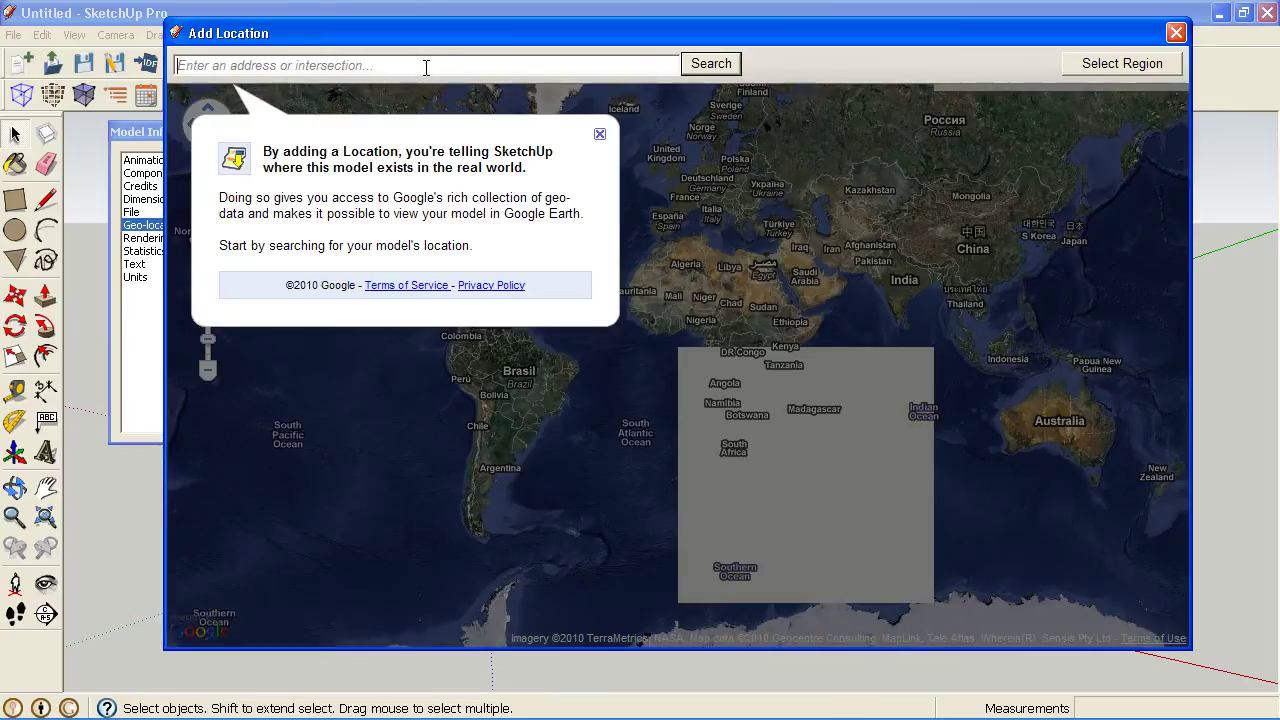
text(18th a)
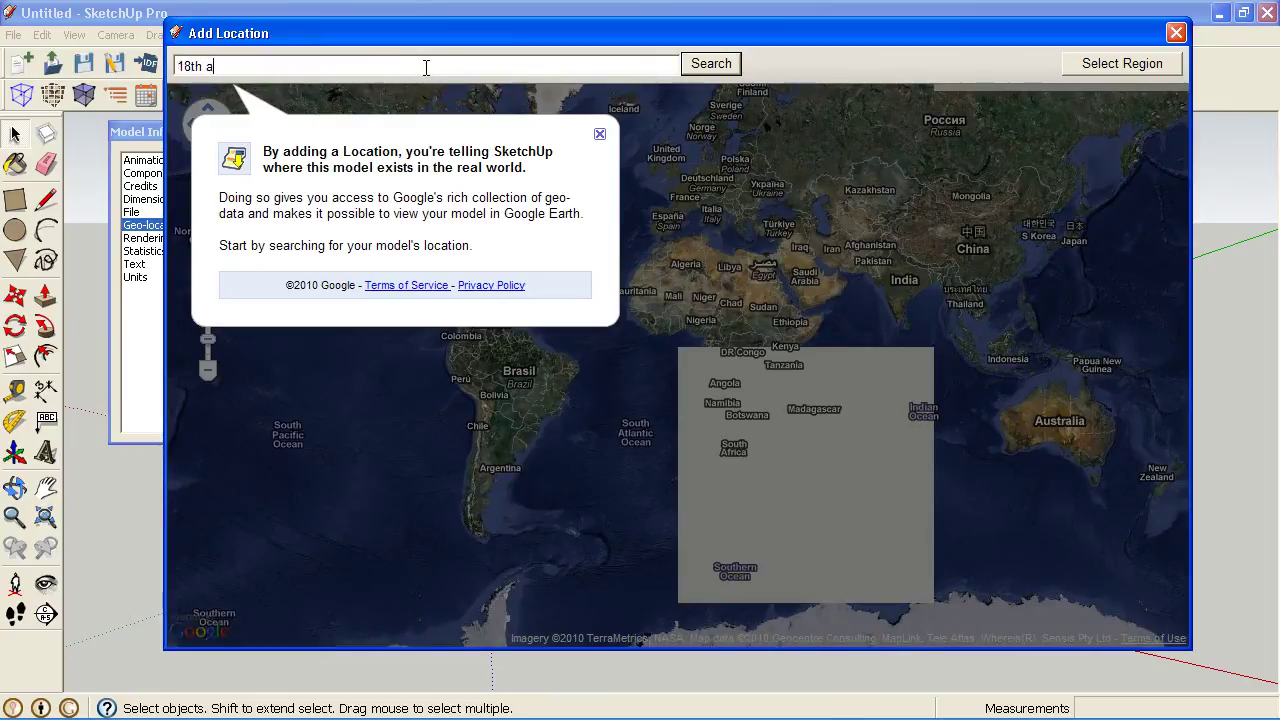
text(nd champa)
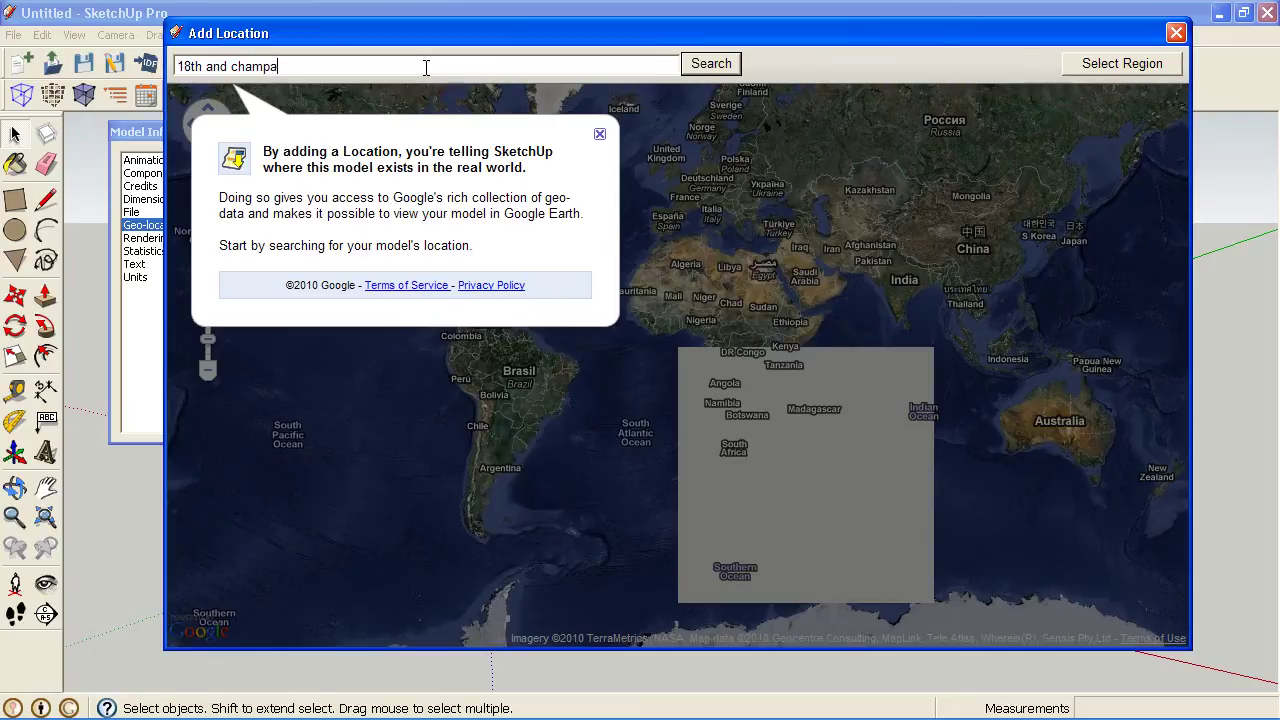
text(, denver co)
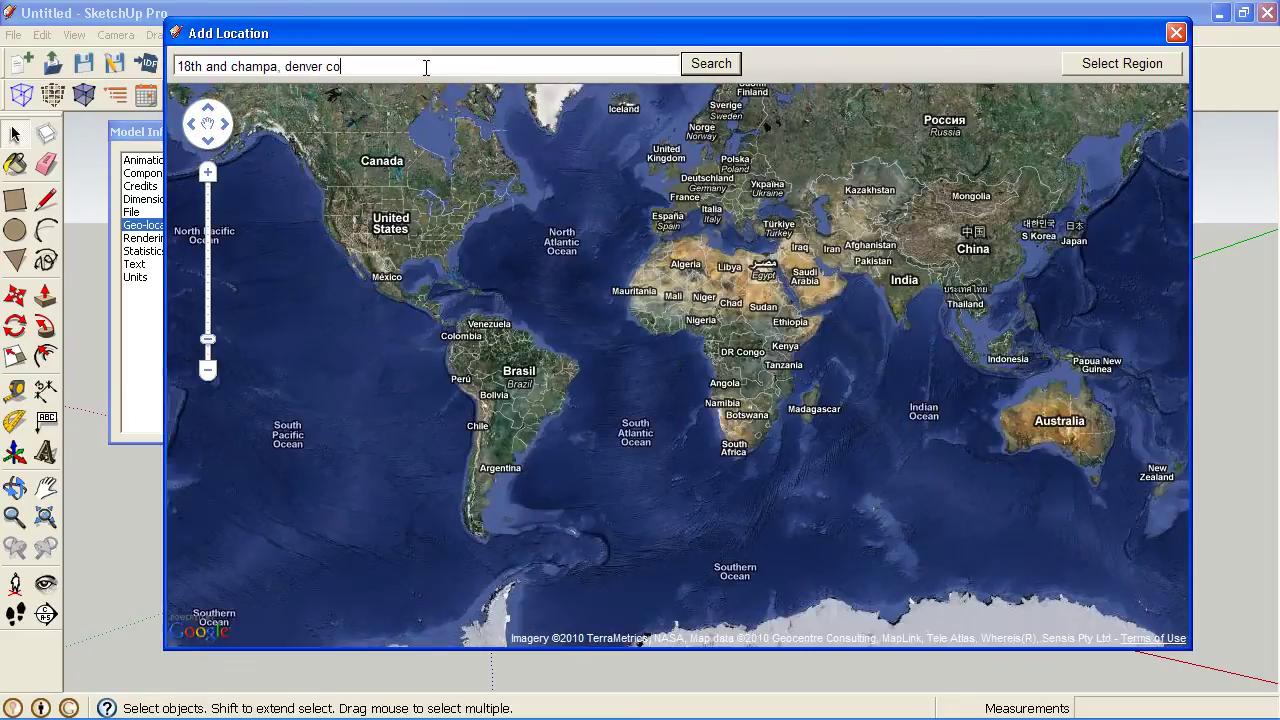
key(Return)
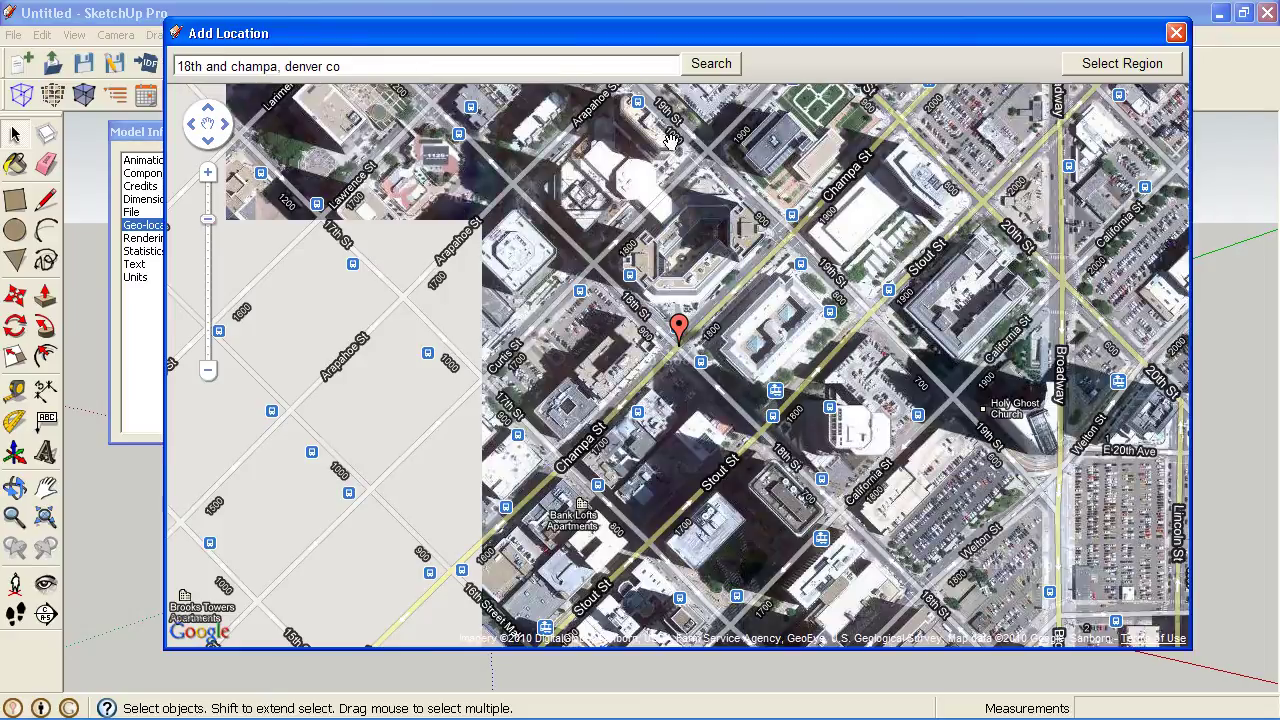
drag(696, 432, 668, 422)
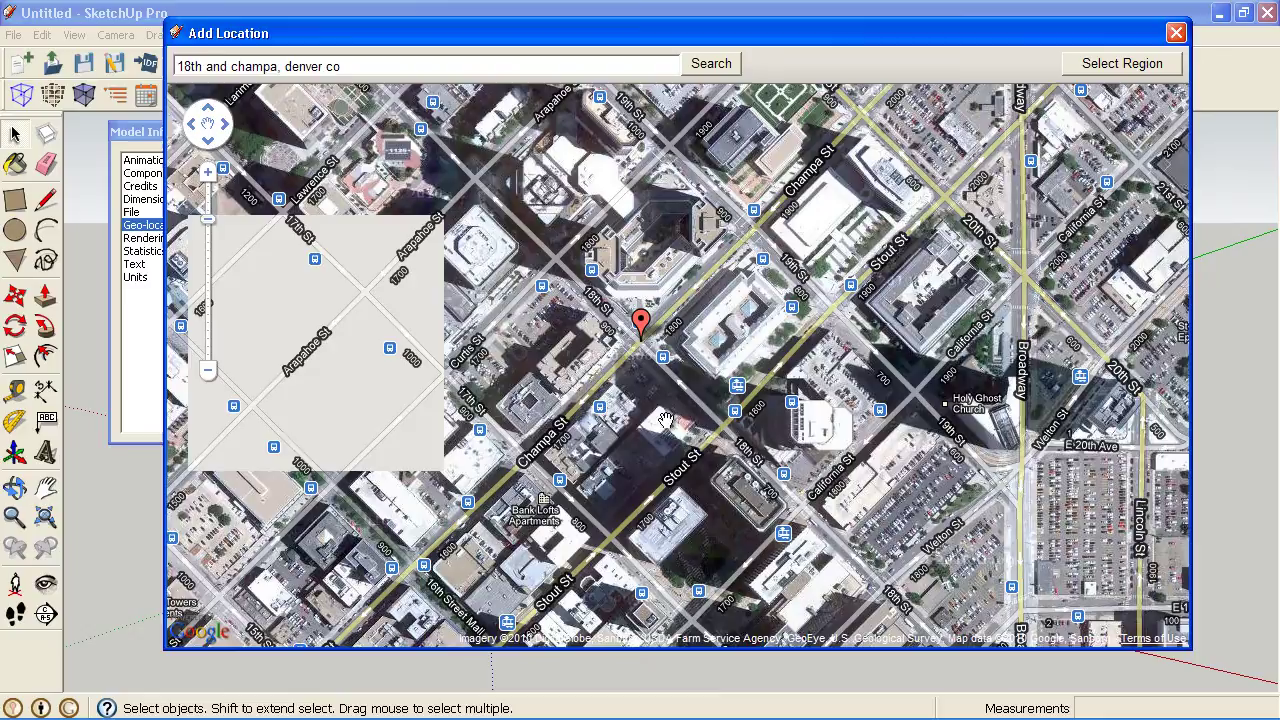
scroll(620, 366, up, 5)
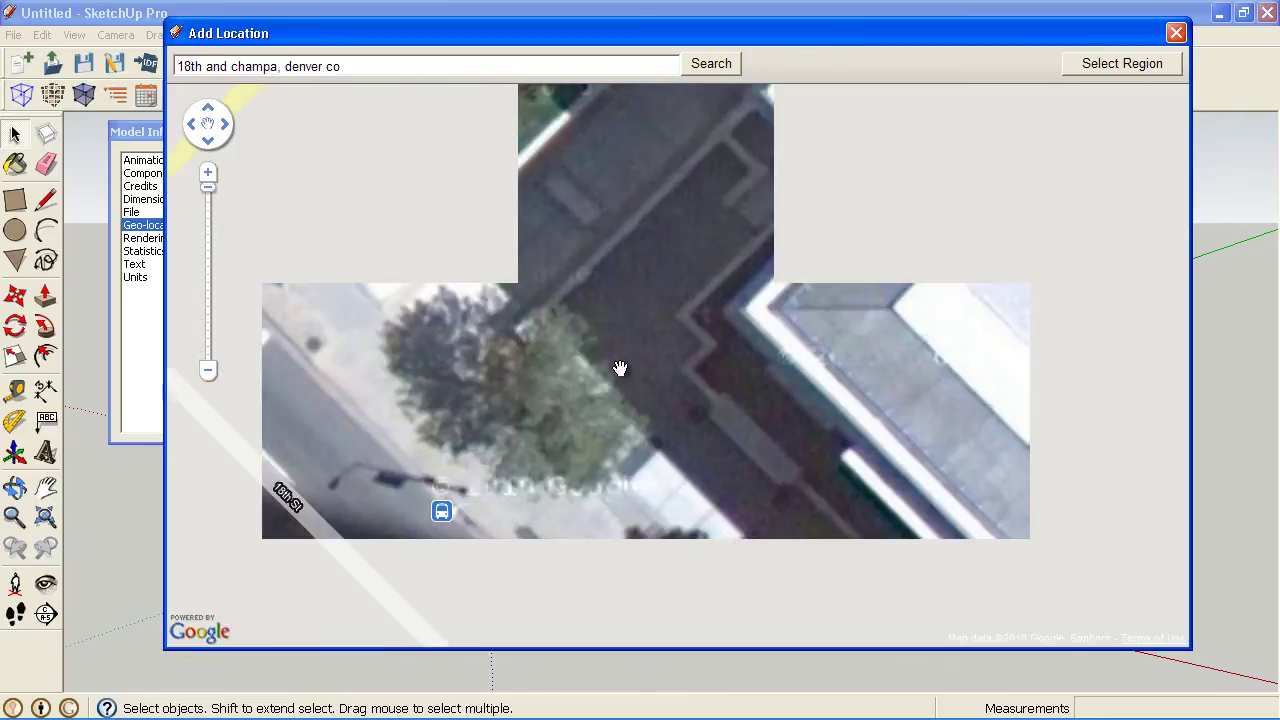
scroll(620, 366, down, 3)
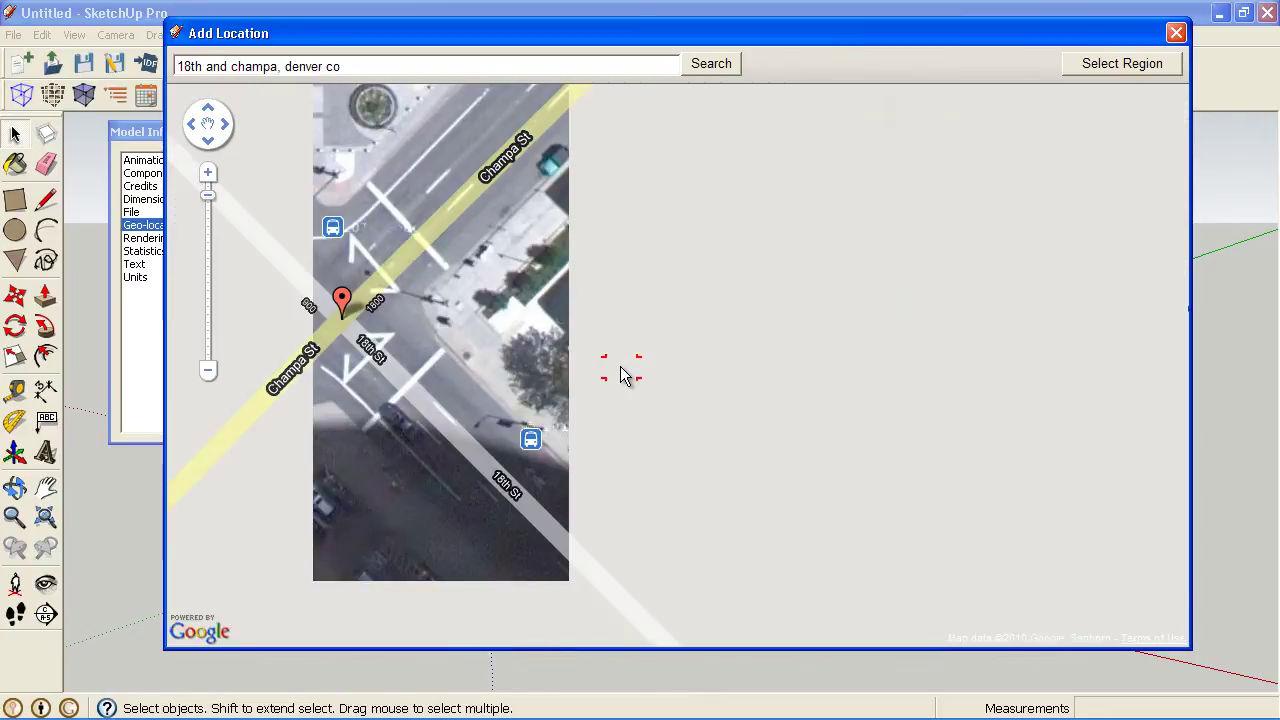
scroll(620, 366, down, 2)
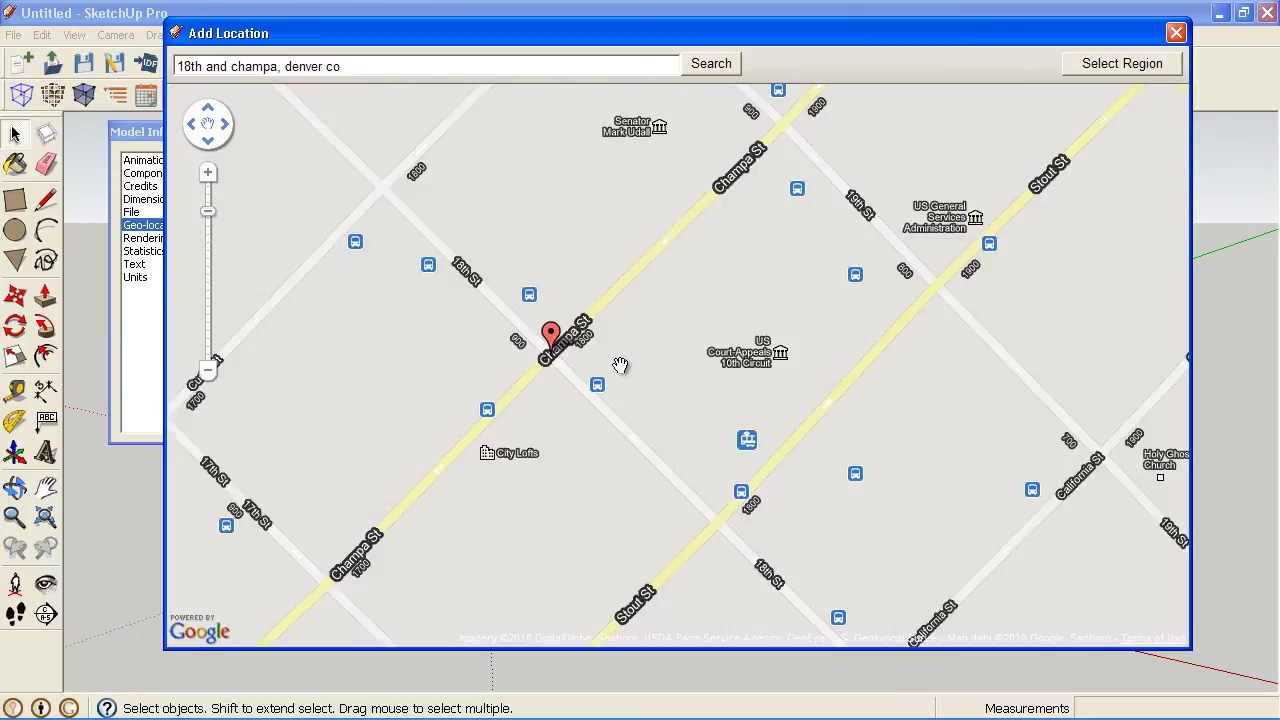
drag(632, 380, 653, 377)
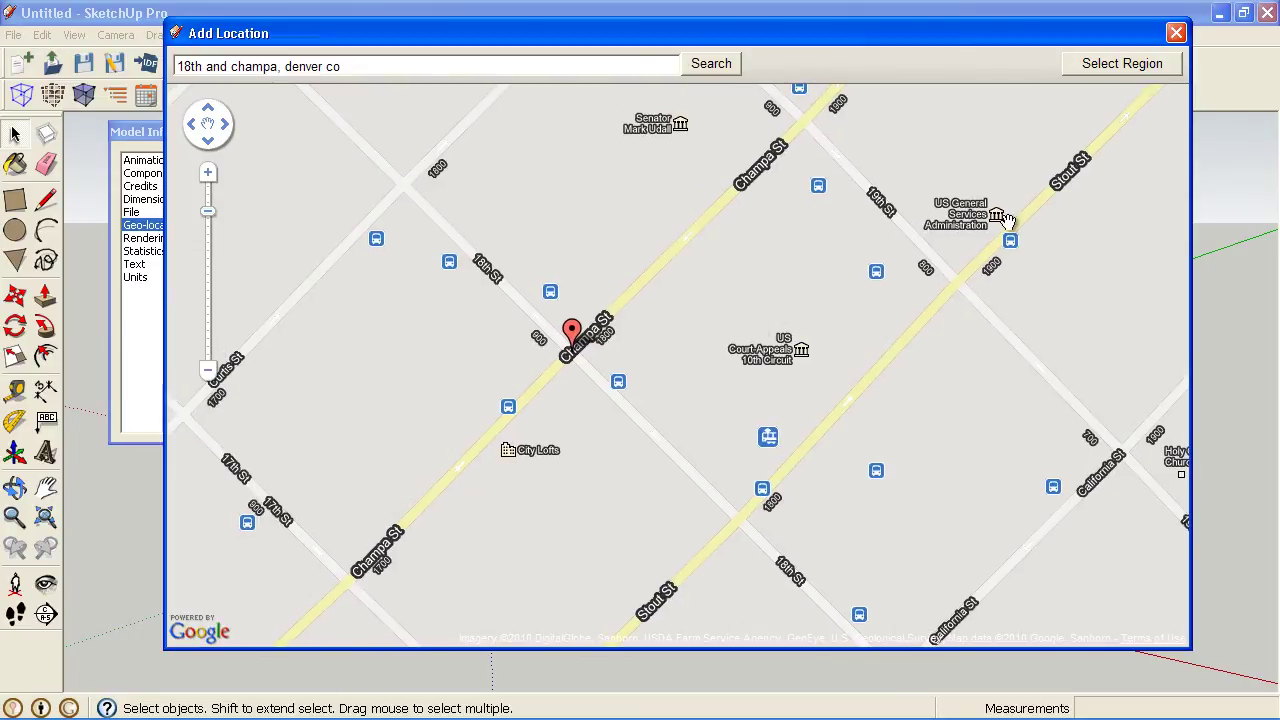
drag(653, 324, 671, 320)
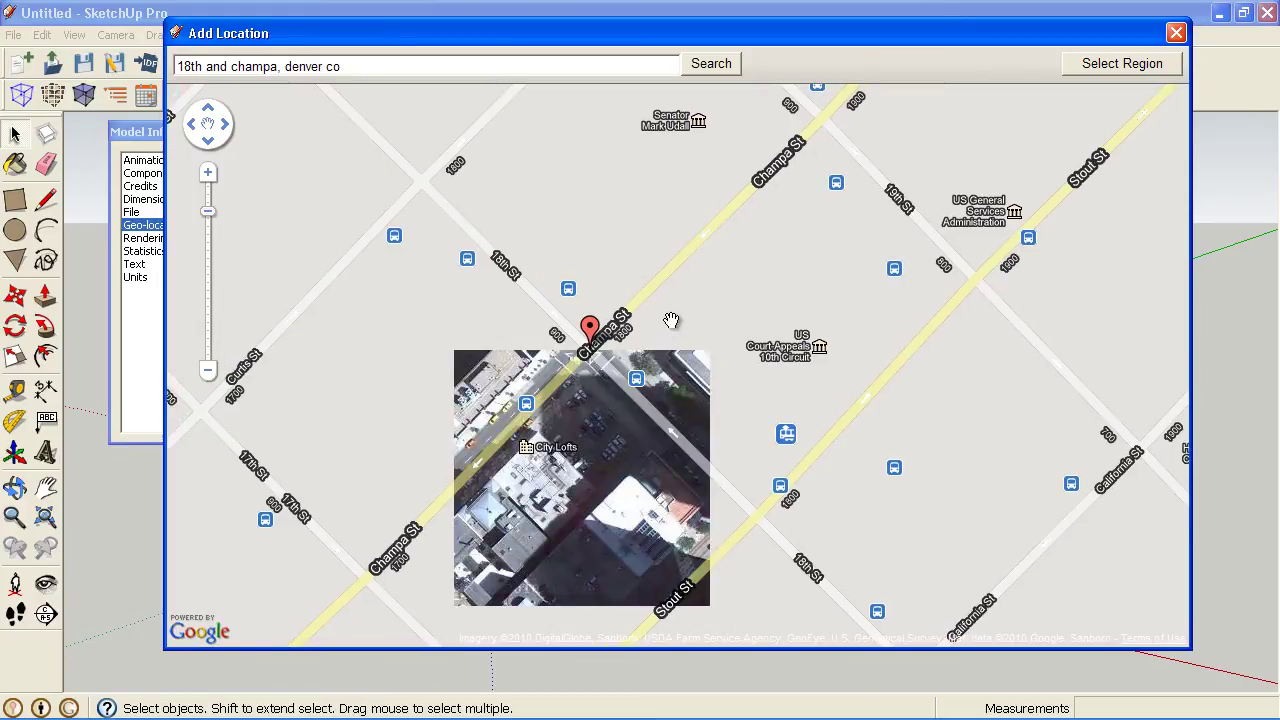
Step: Select a capture region around the Denver pin and grab it into the model
click(1110, 64)
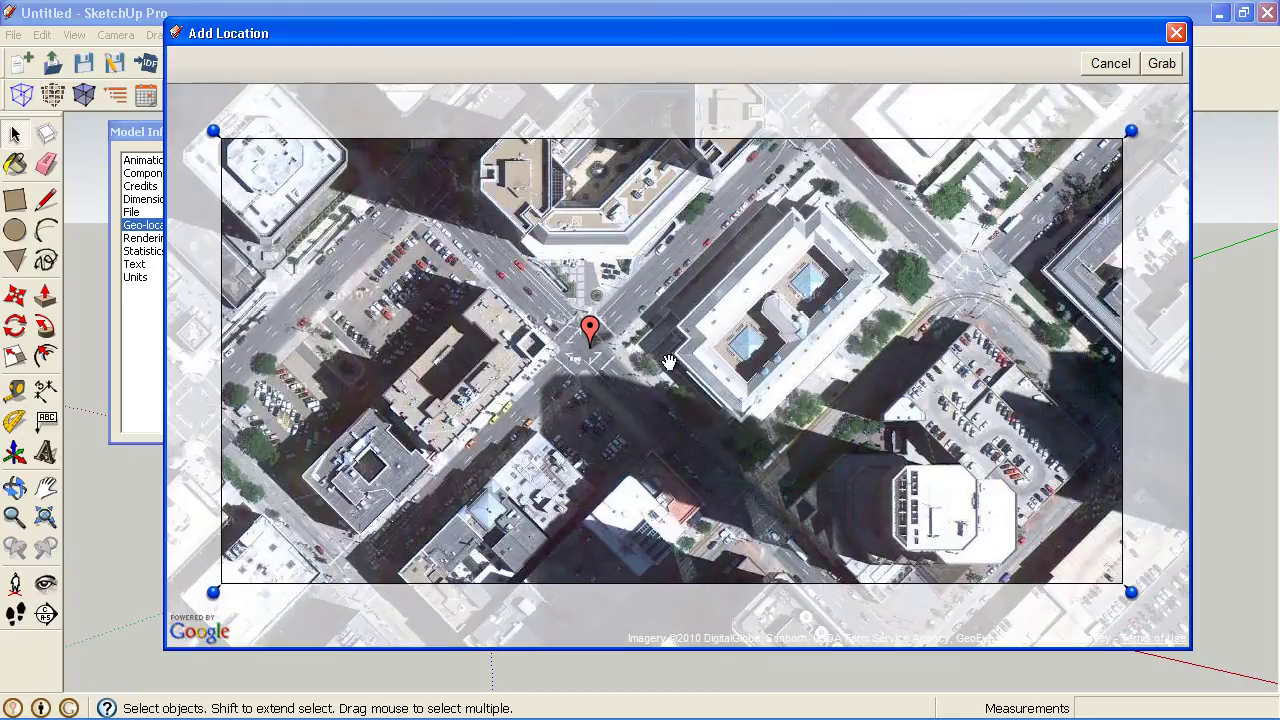
drag(722, 456, 635, 490)
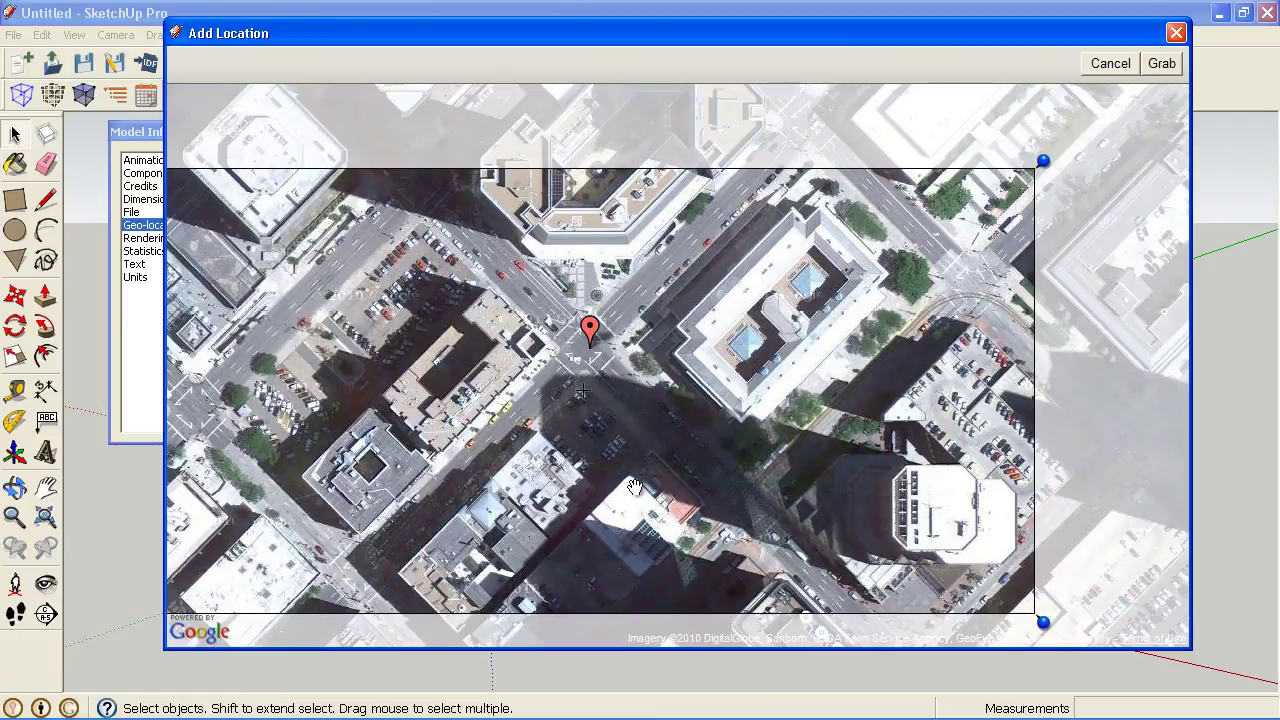
click(1163, 64)
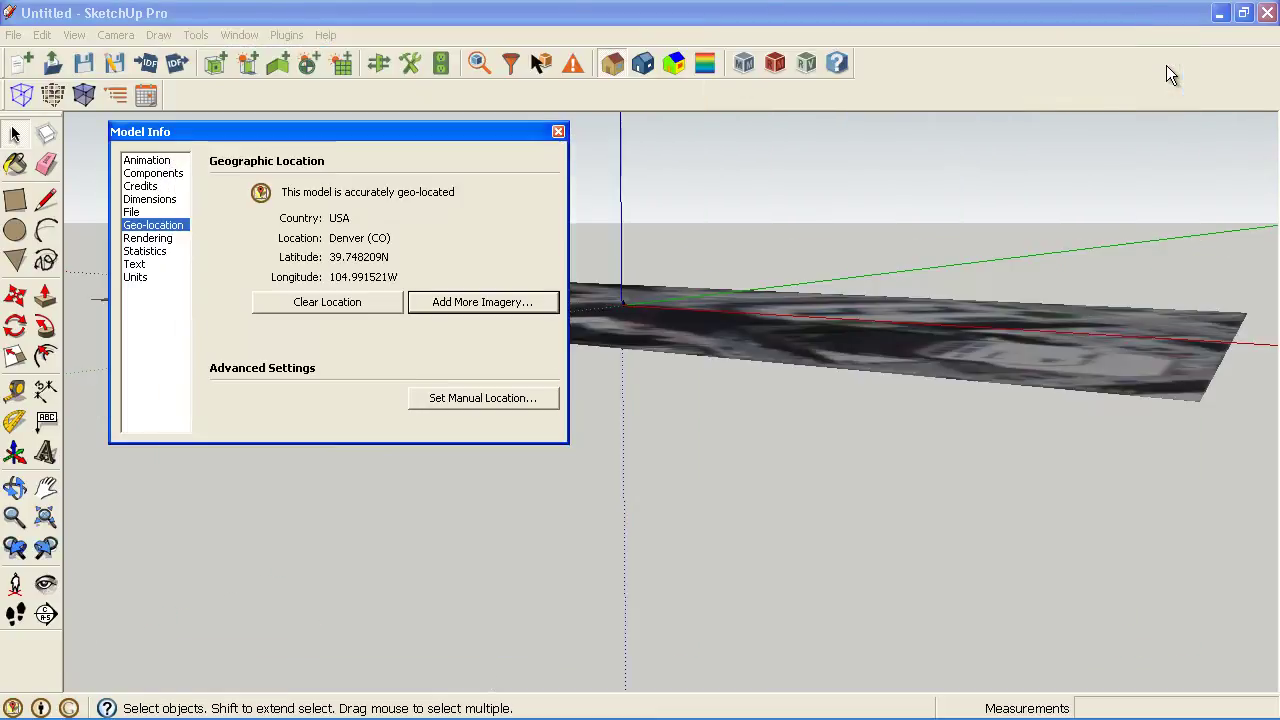
Step: Close Model Info, dock the Google toolbar, and toggle the ground imagery to terrain
click(559, 132)
middle_drag(689, 329, 714, 397)
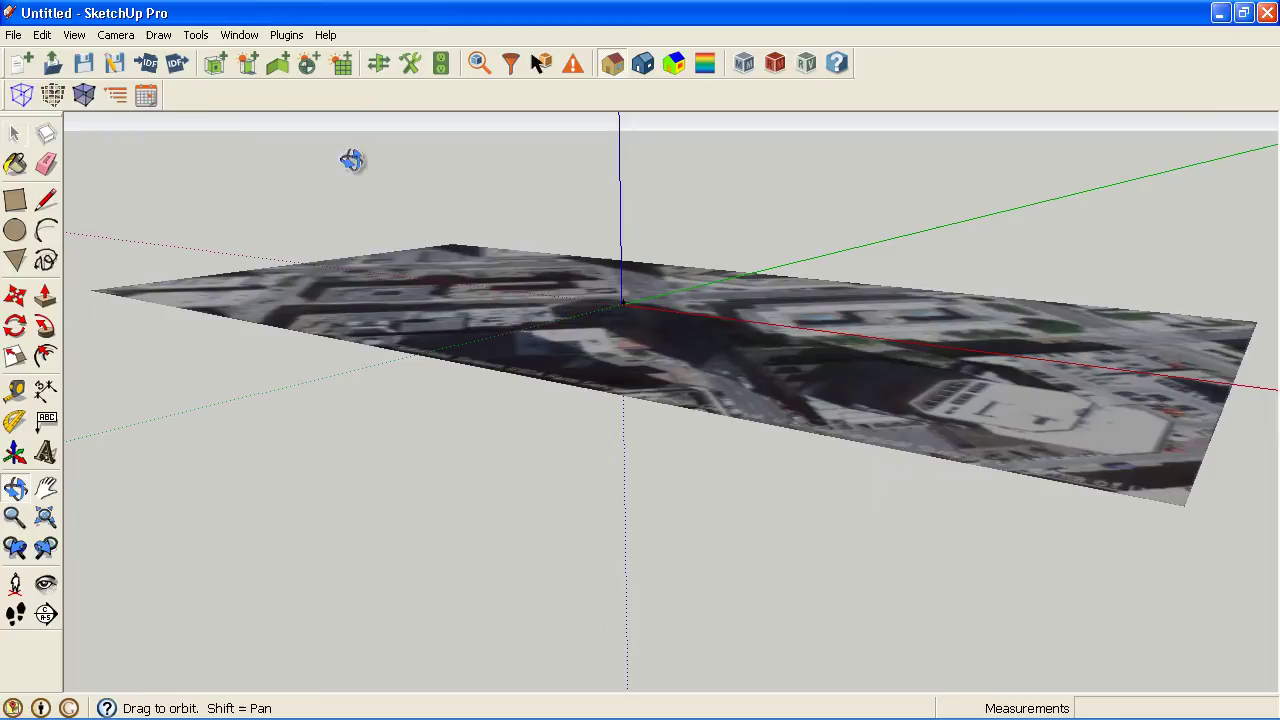
click(76, 35)
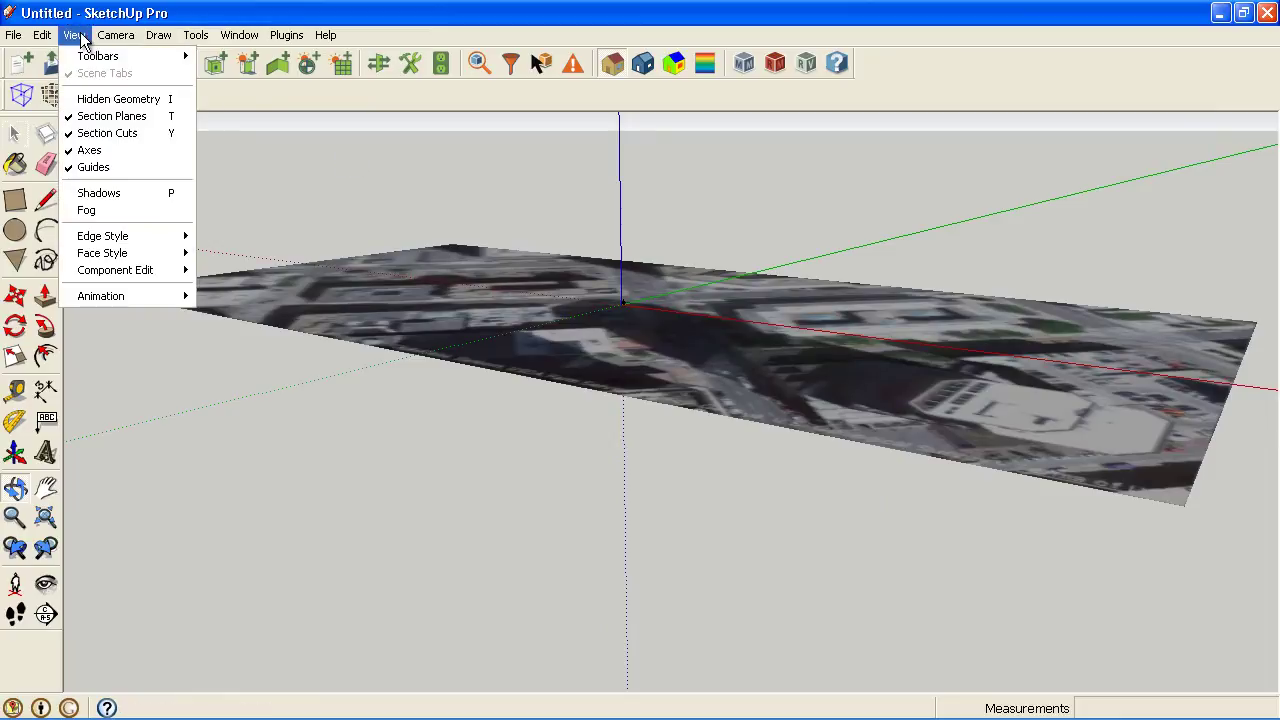
mouse_move(82, 52)
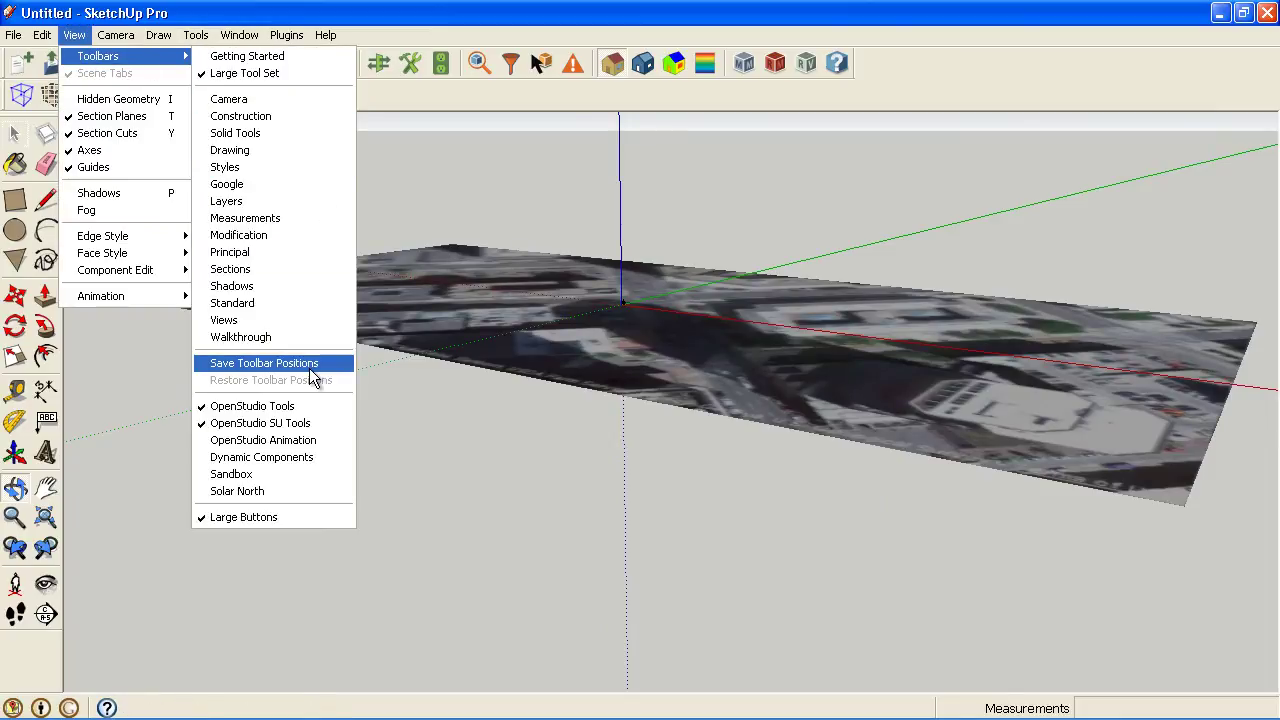
click(336, 186)
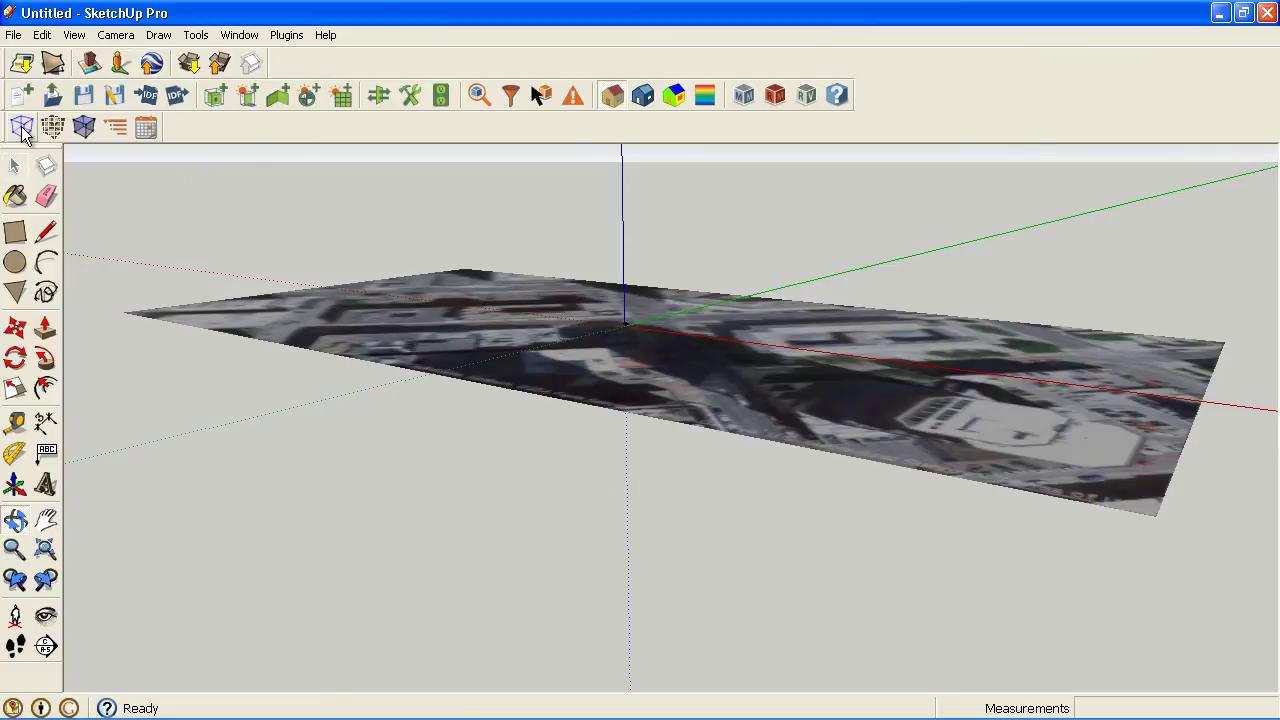
drag(4, 62, 171, 128)
click(218, 96)
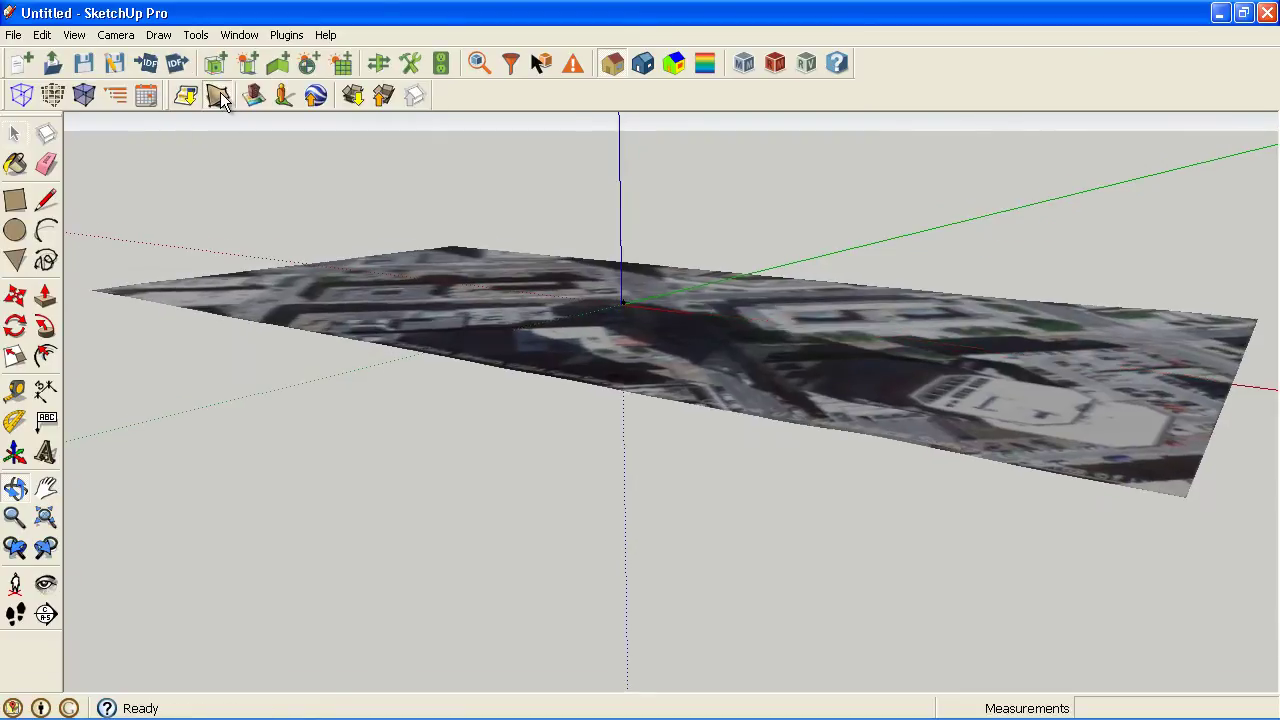
drag(563, 380, 577, 309)
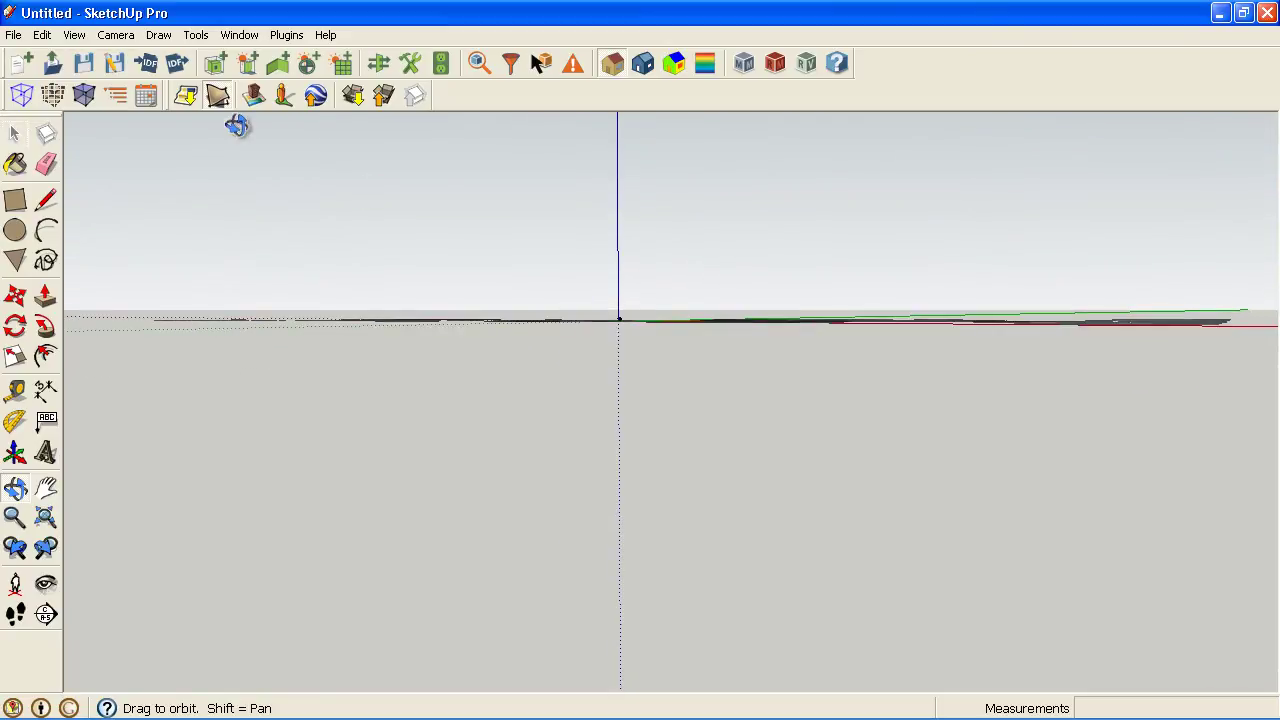
Step: Toggle terrain off and on, then orbit and pan to centre the 18th and Champa intersection
click(218, 96)
click(218, 96)
drag(623, 245, 608, 306)
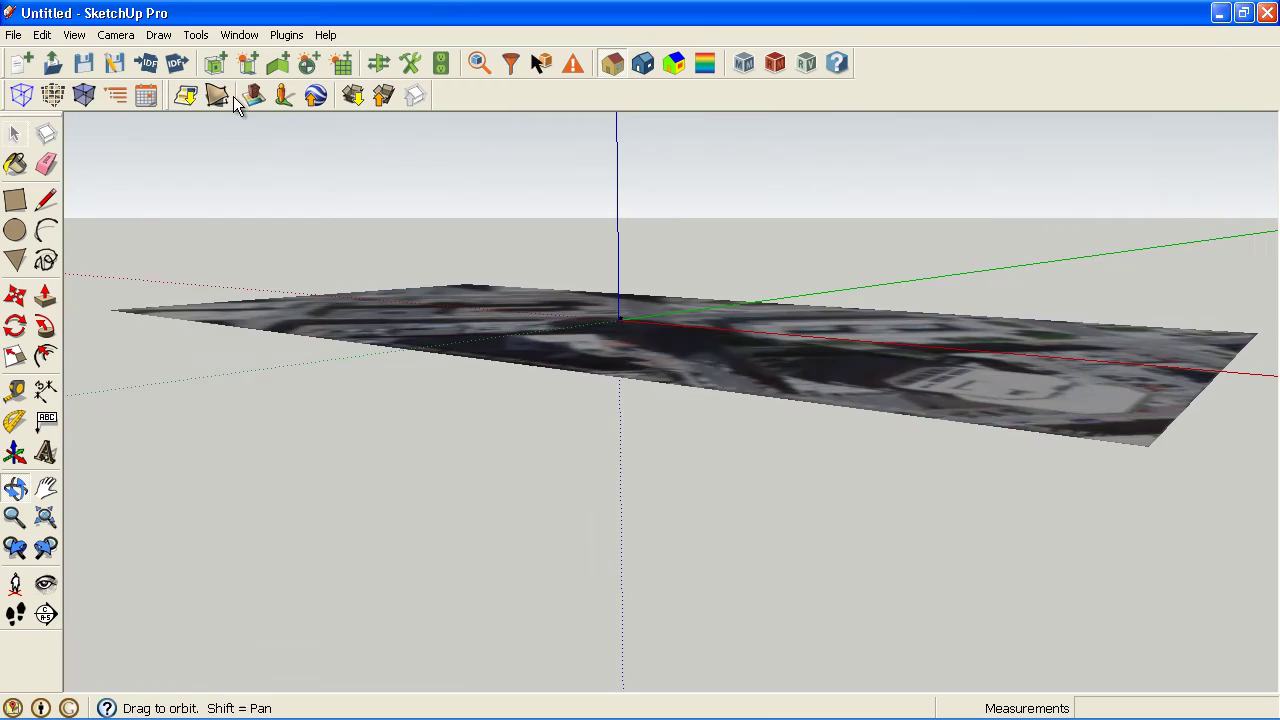
drag(690, 386, 538, 282)
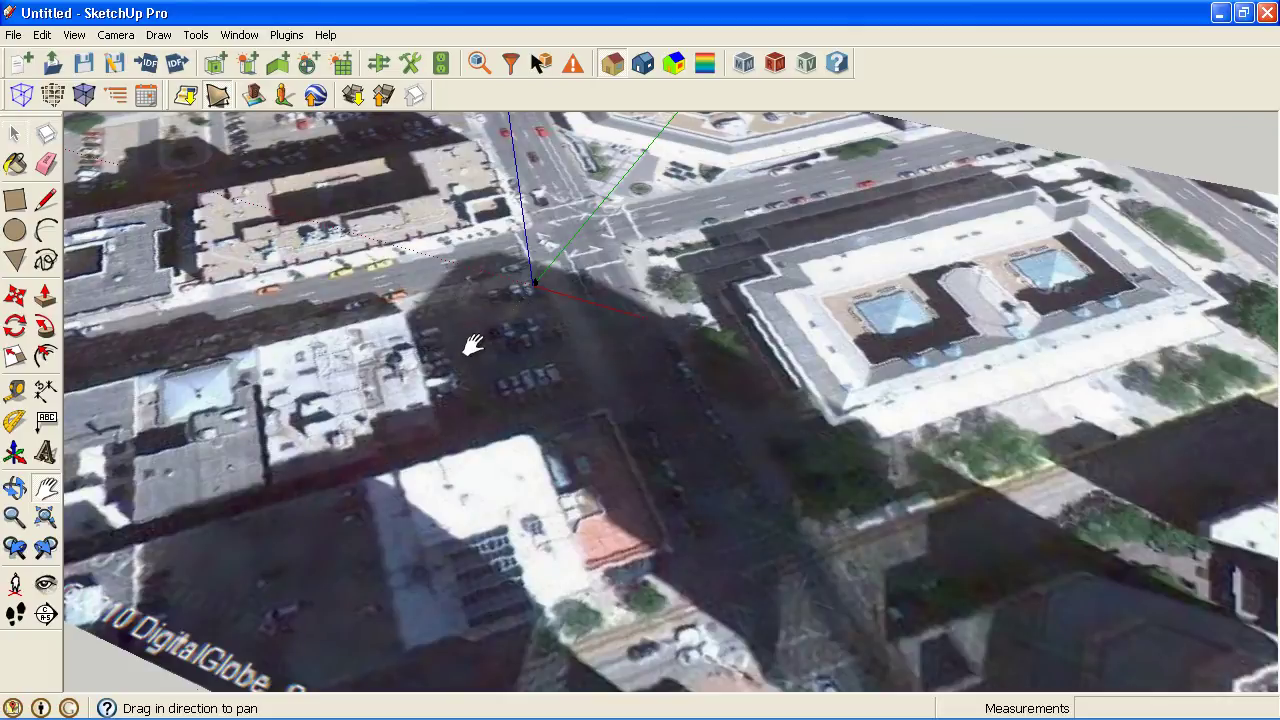
drag(466, 342, 508, 376)
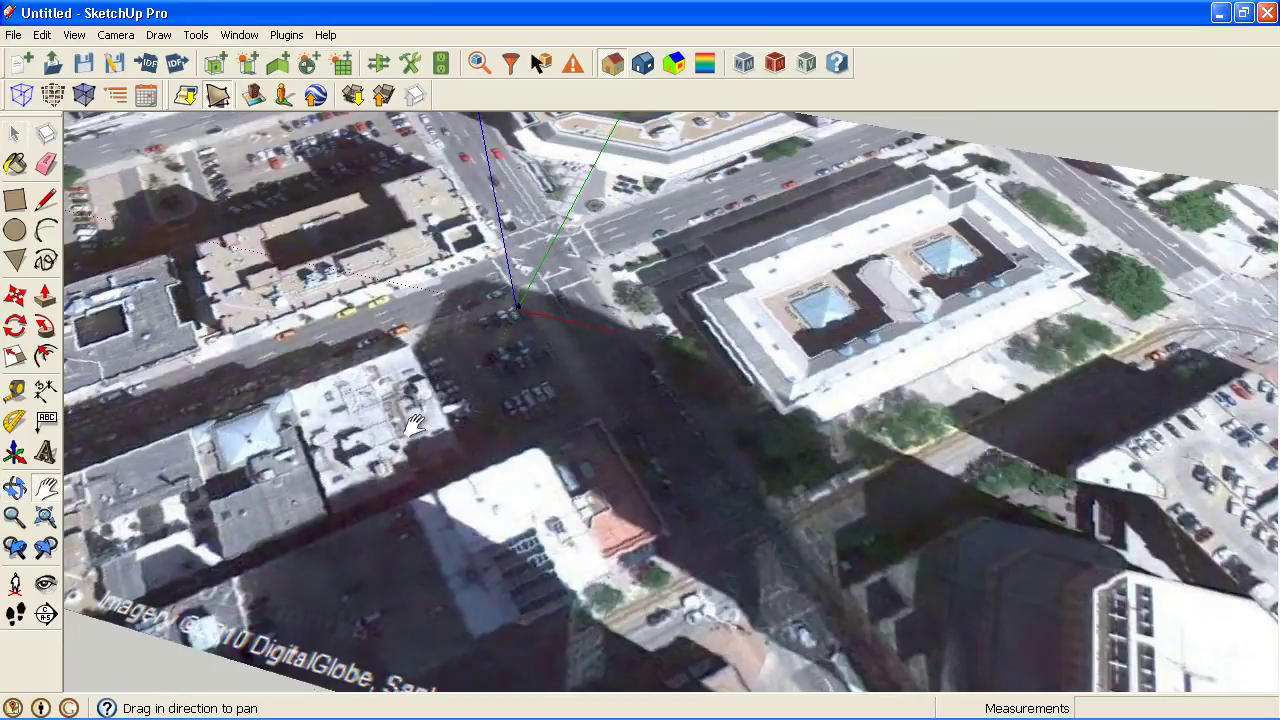
shift+drag(466, 458, 517, 410)
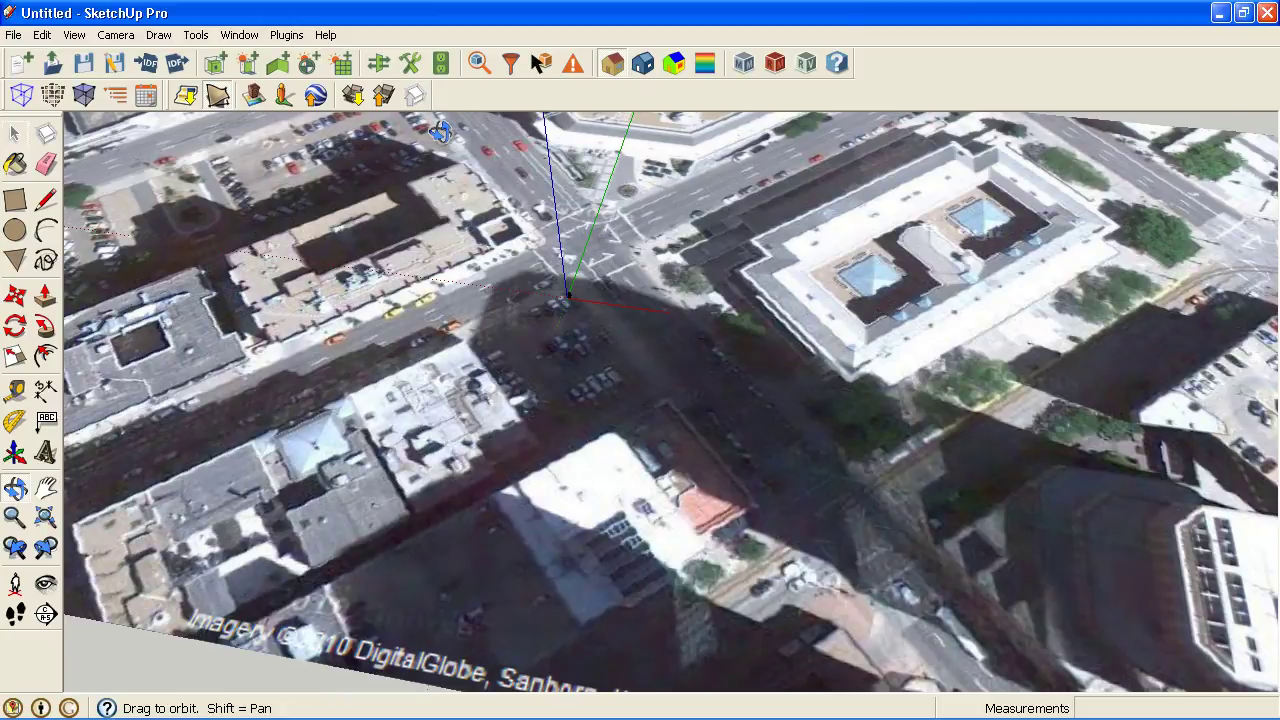
click(238, 36)
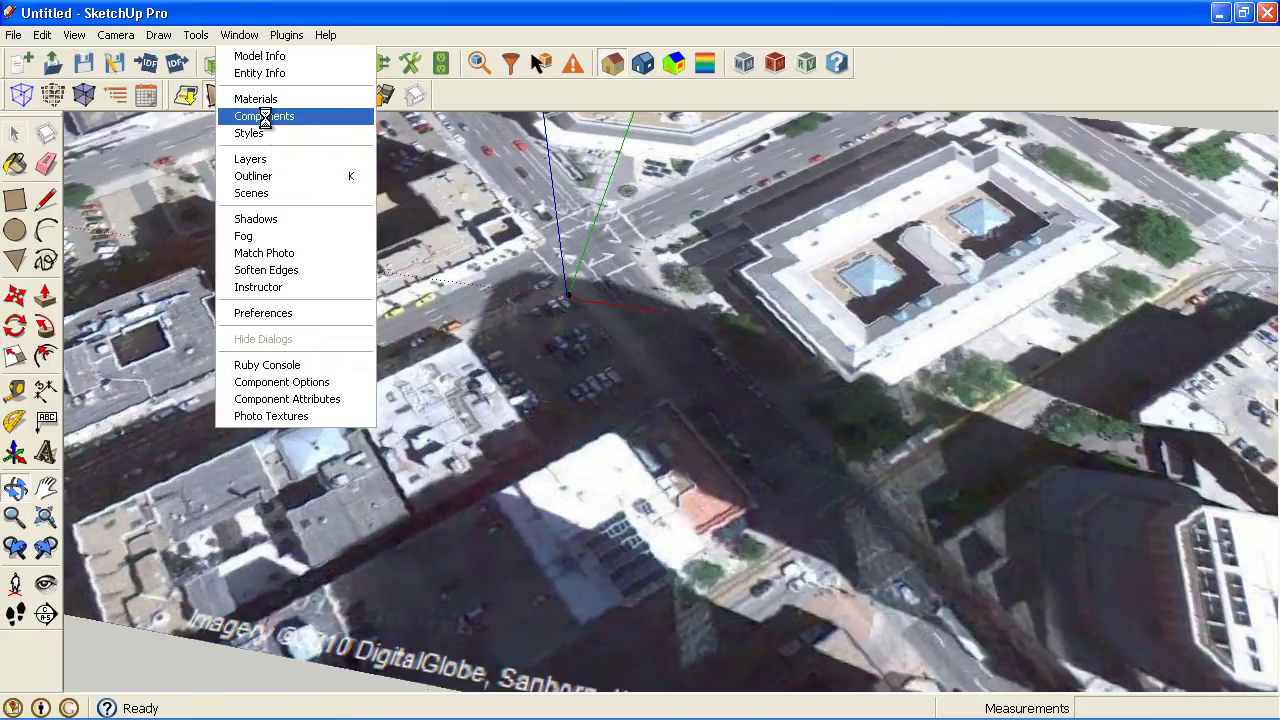
Step: Open the Components browser and switch its collection from People to Nearby Models
click(268, 116)
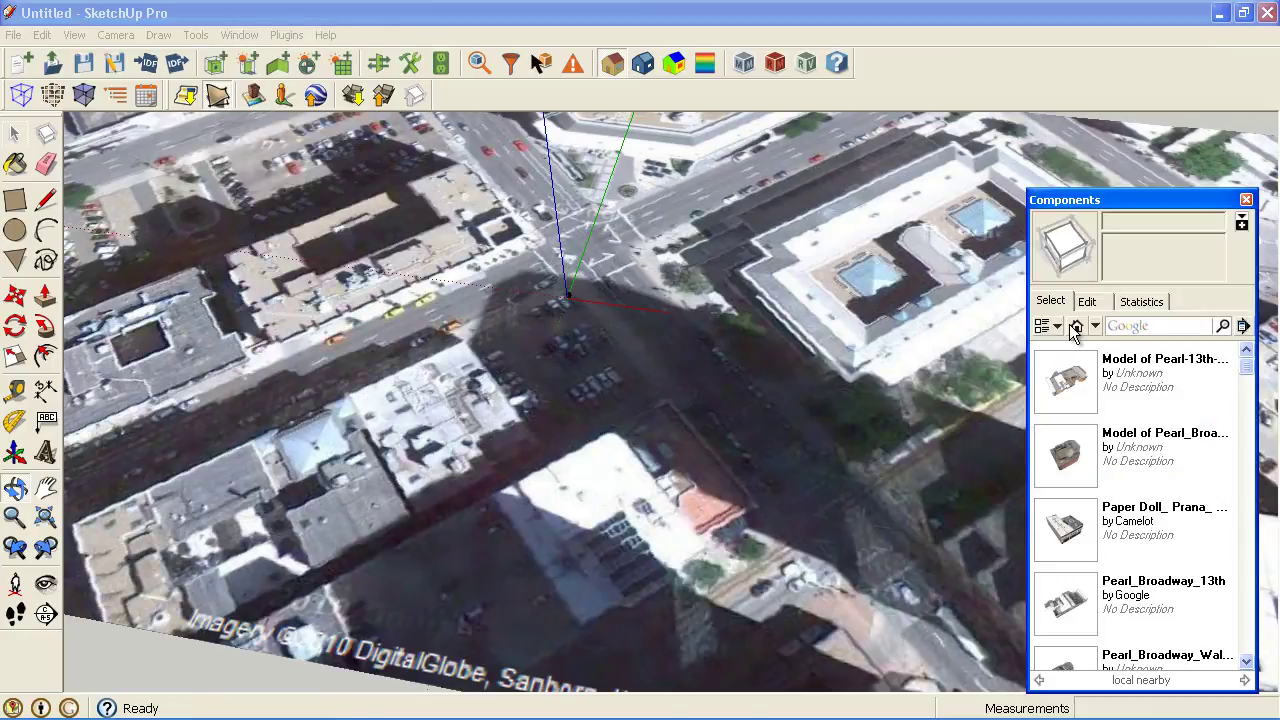
click(1095, 326)
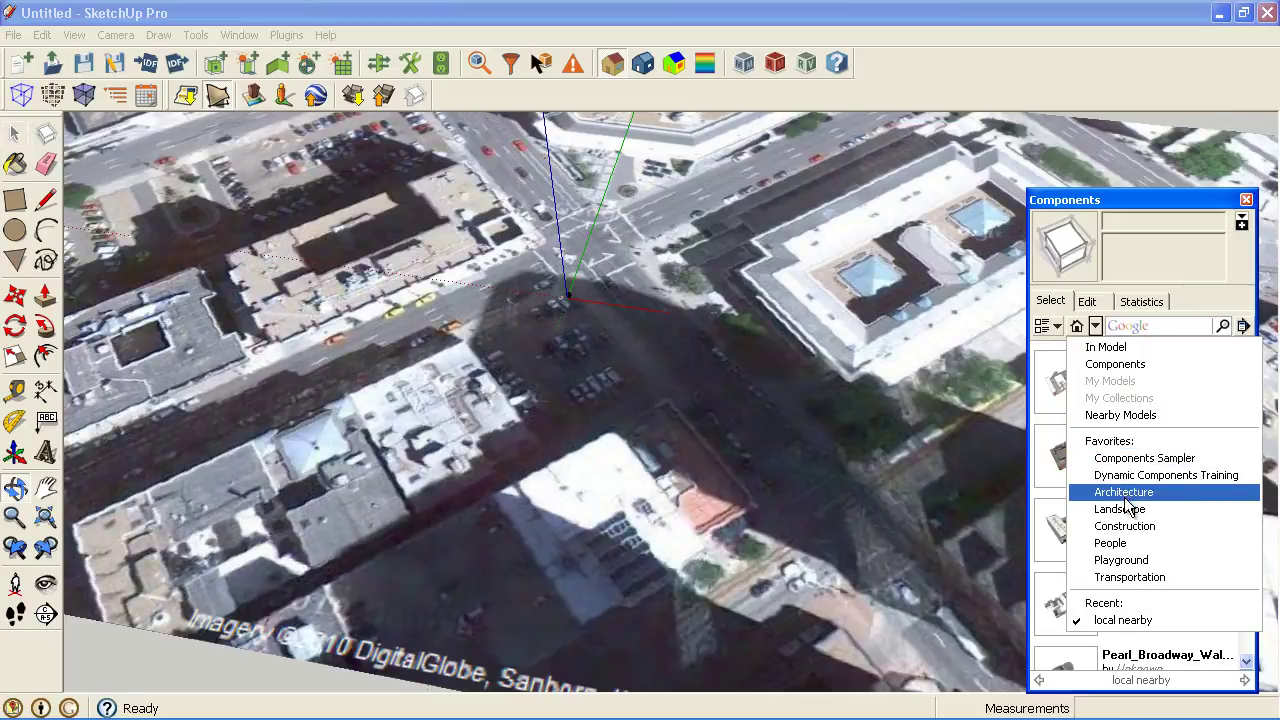
click(1132, 545)
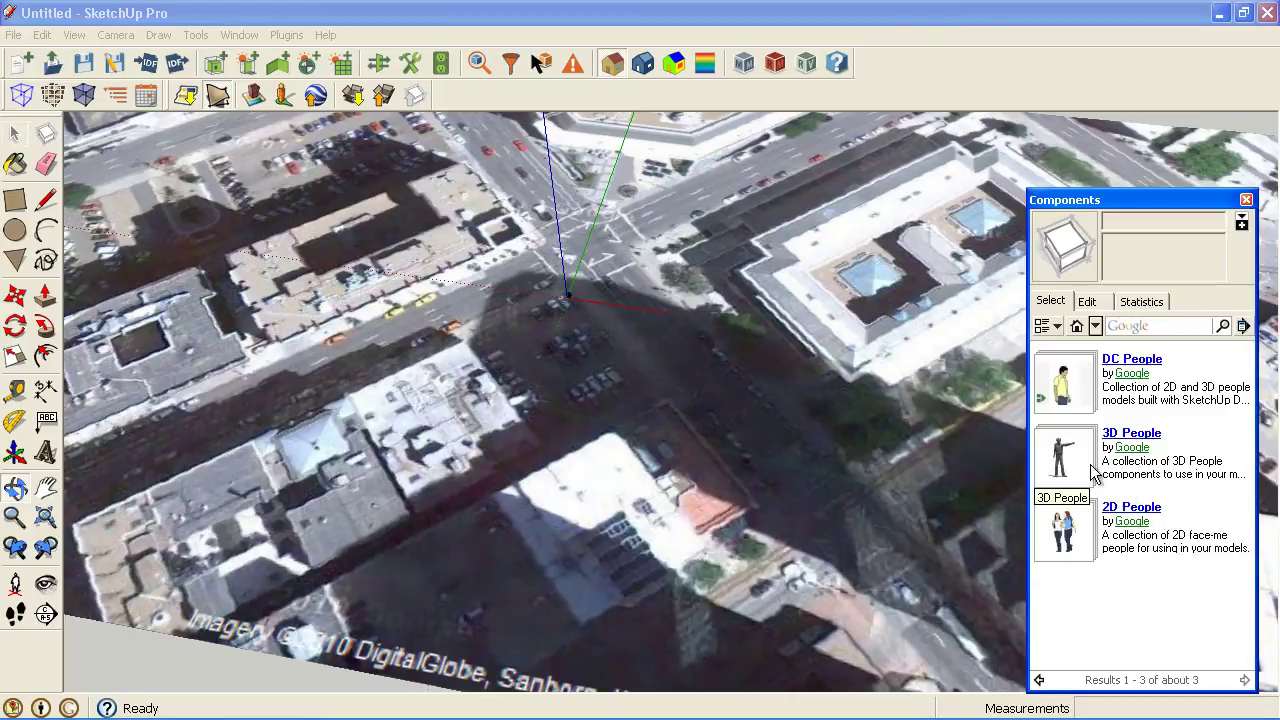
click(1095, 328)
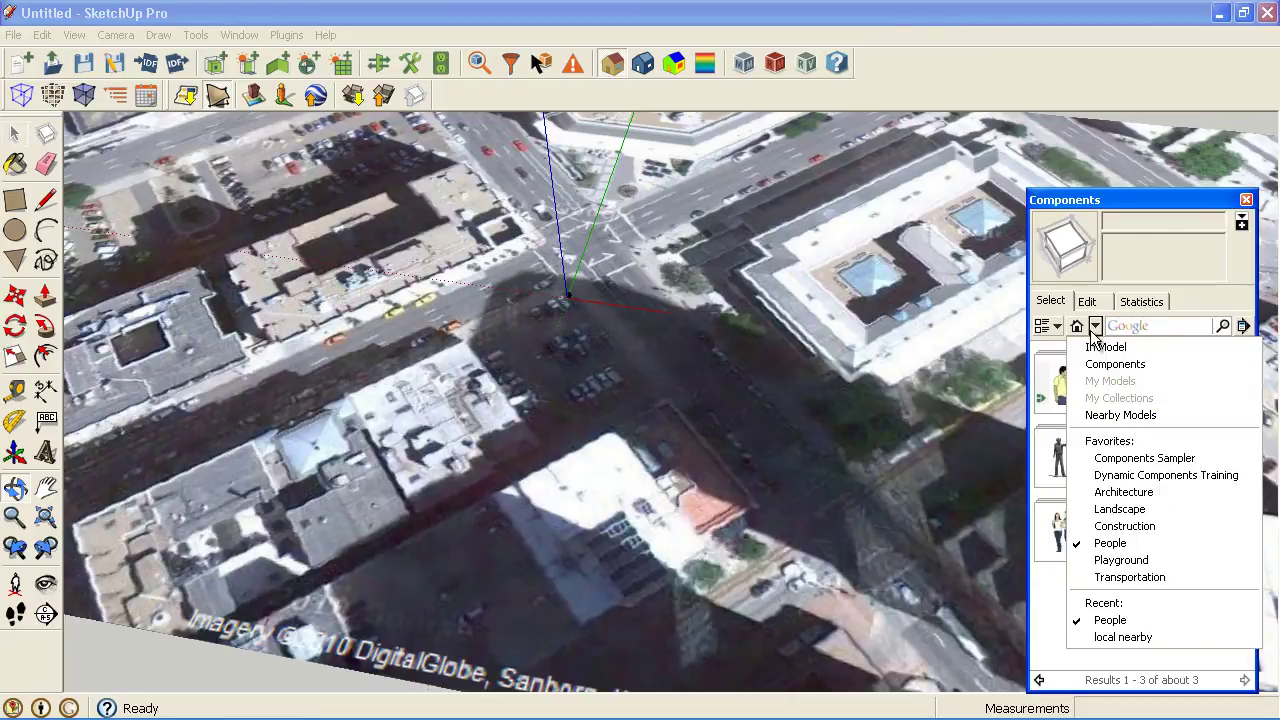
click(1101, 414)
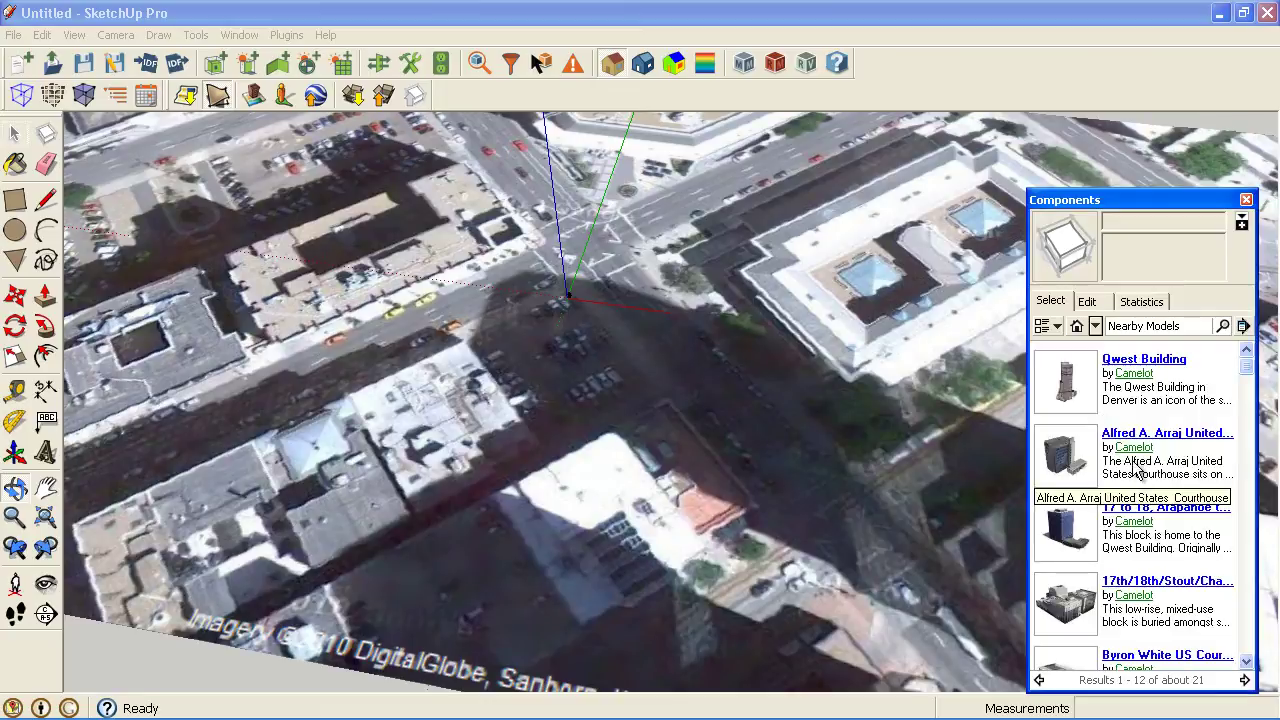
Step: Preview the Byron White US Court of Appeals in 3D Warehouse, then download it
drag(1247, 370, 1247, 408)
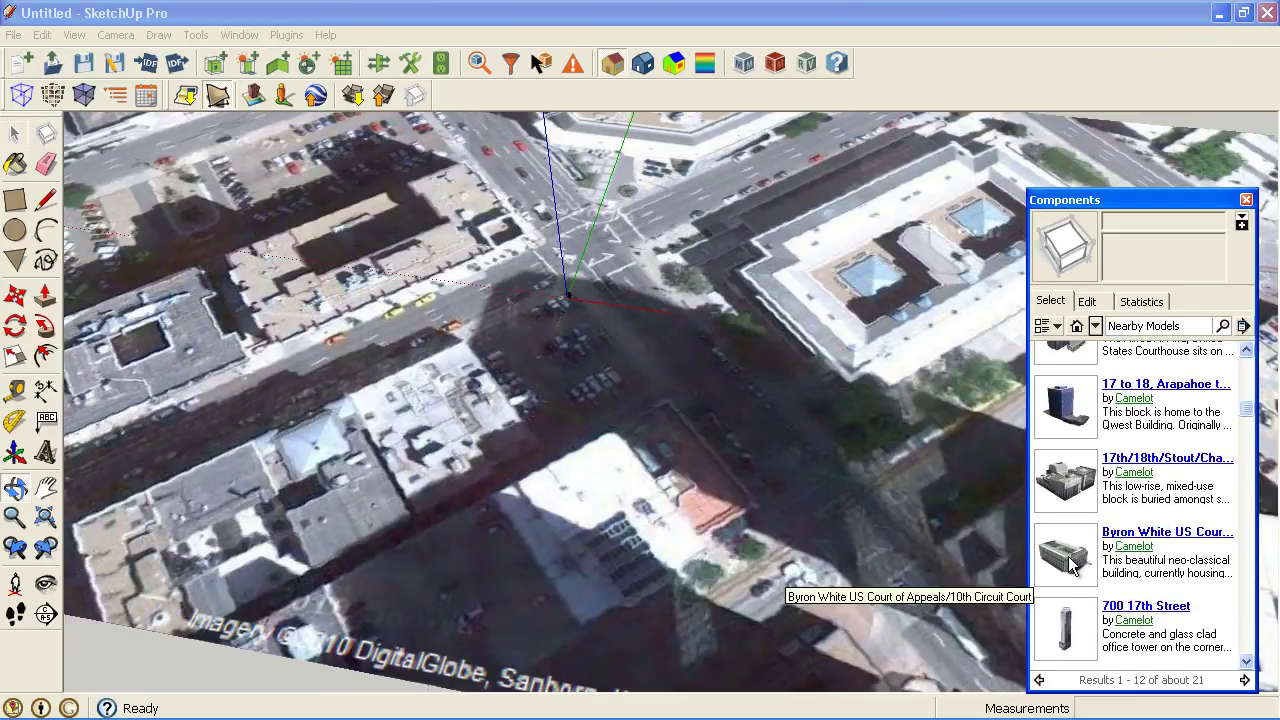
click(1155, 538)
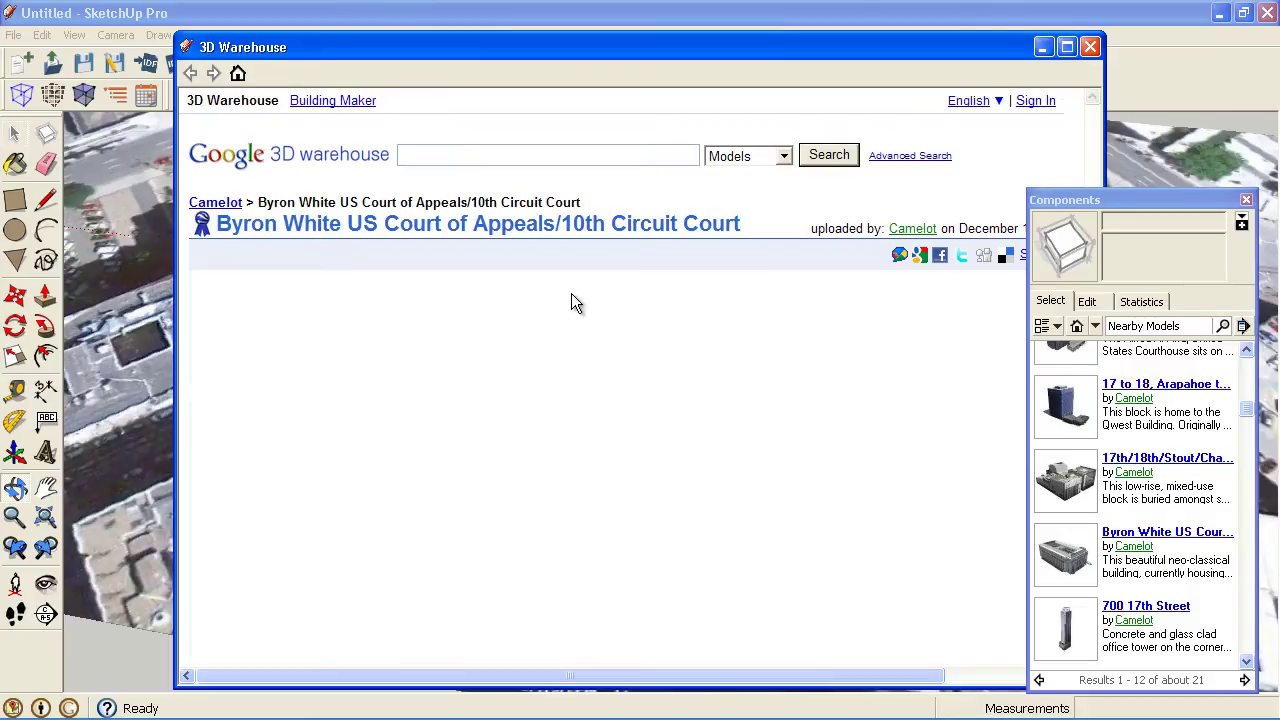
click(1089, 48)
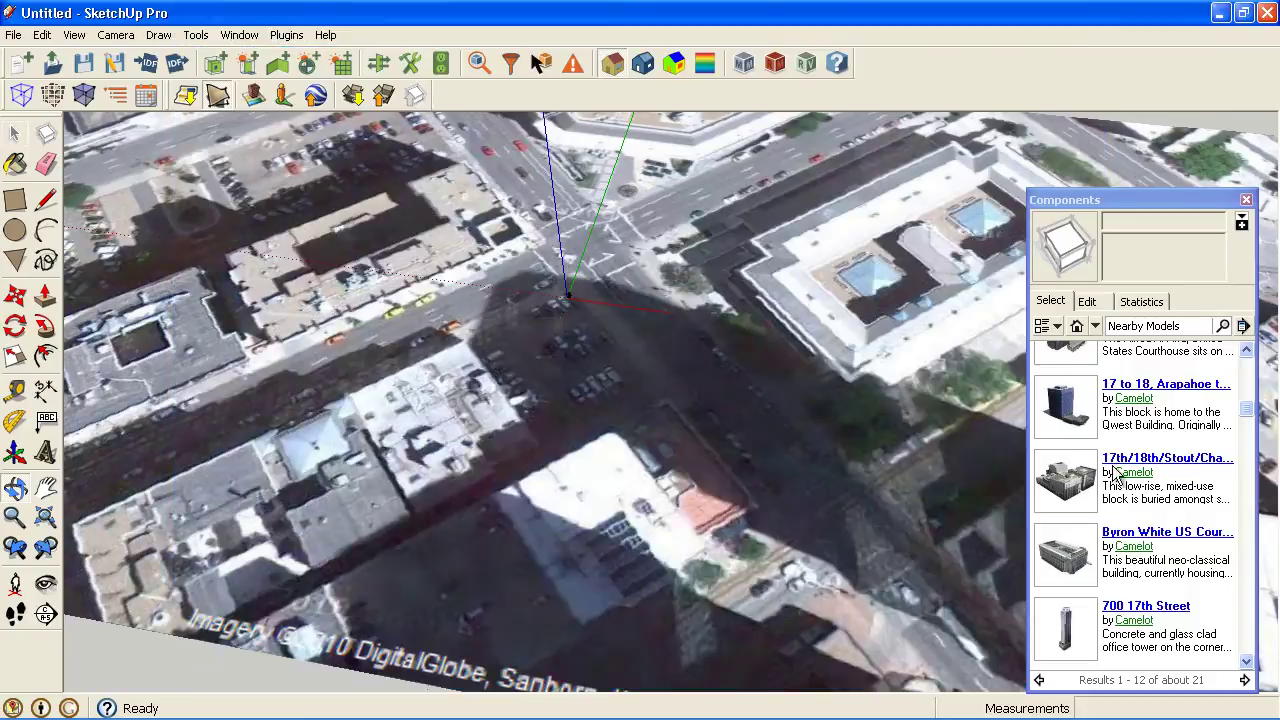
click(1060, 555)
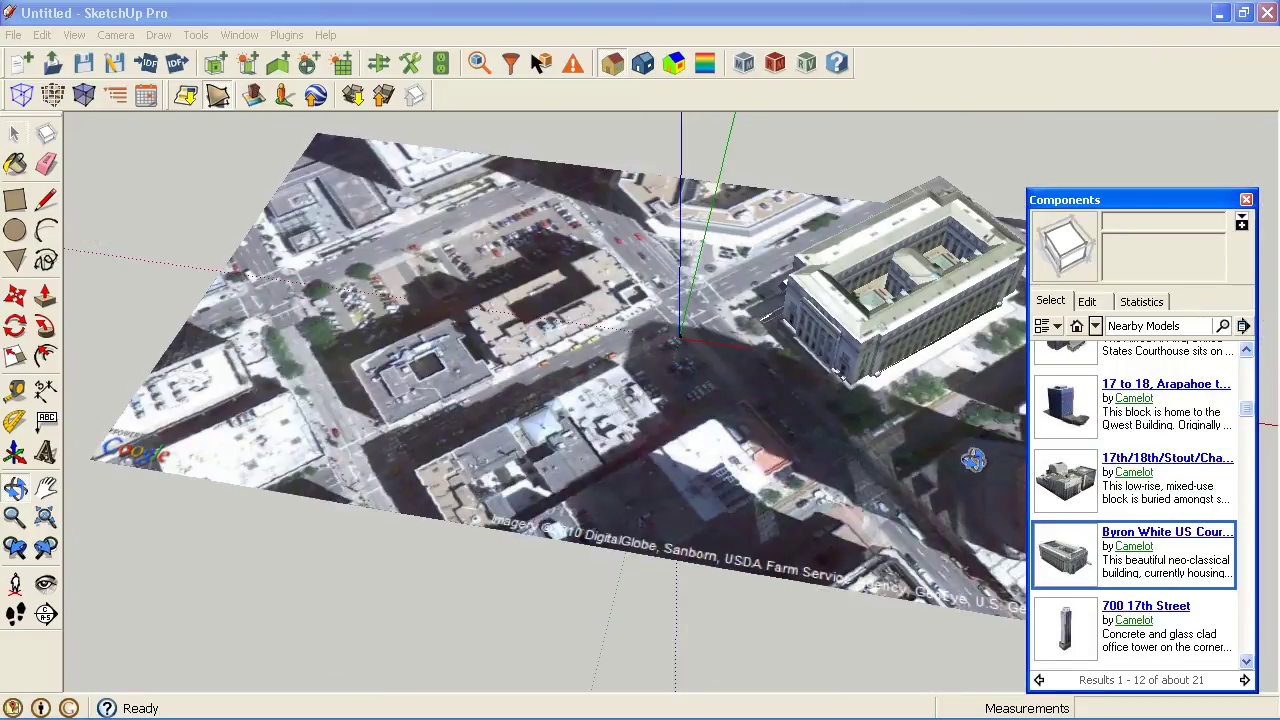
Step: Orbit and zoom around the Byron White courthouse to a higher view of it
key(h)
key(o)
drag(760, 230, 629, 386)
scroll(593, 367, up, 4)
drag(595, 341, 612, 466)
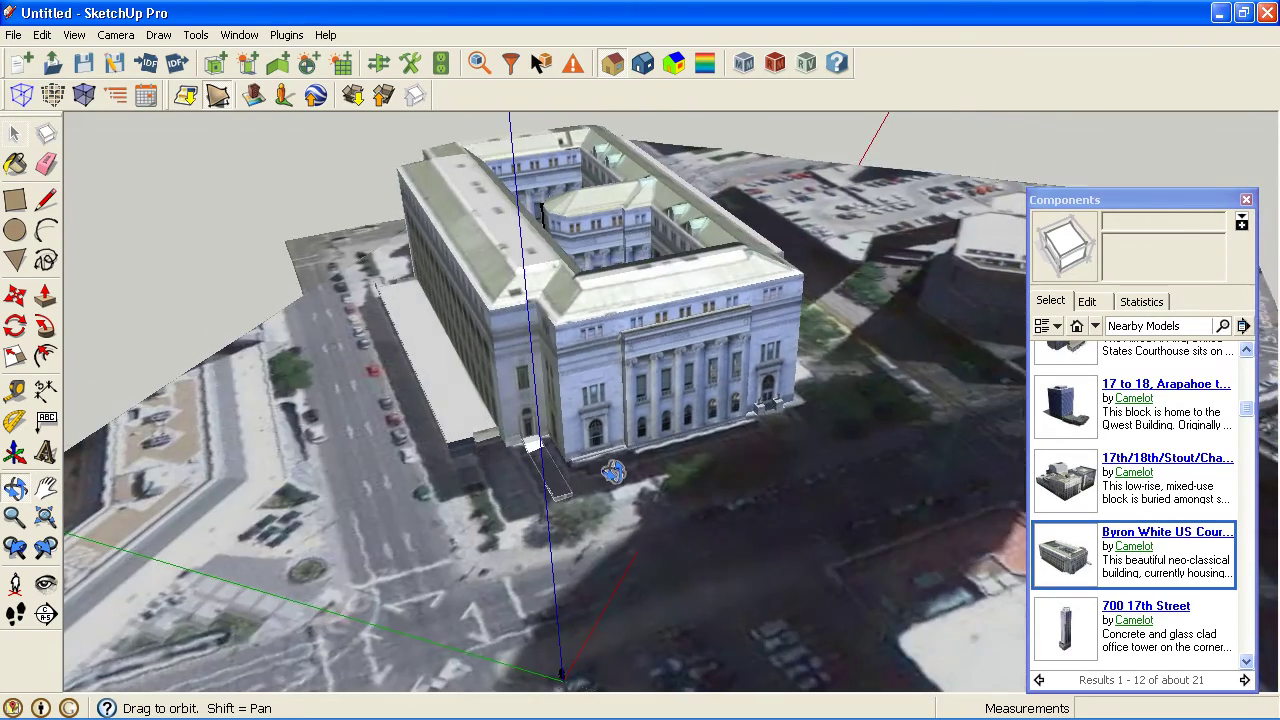
mouse_move(649, 506)
mouse_down()
mouse_move(608, 486)
mouse_move(631, 509)
mouse_up()
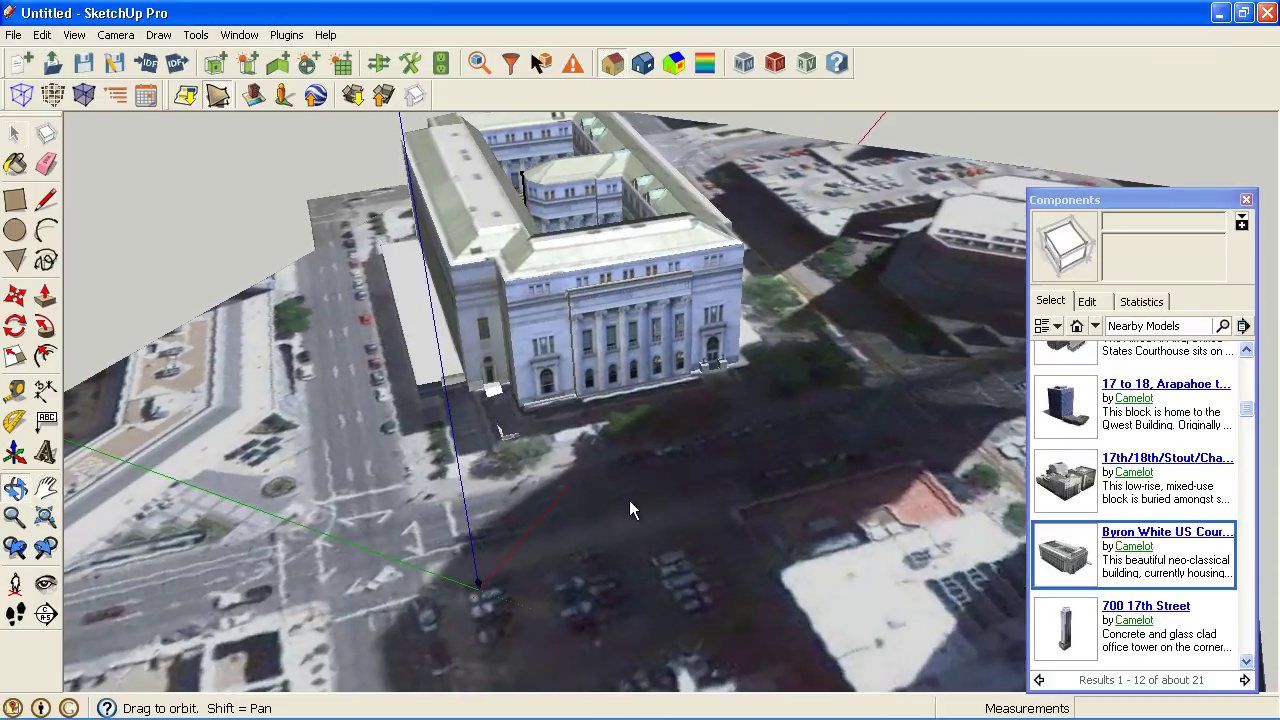
Step: Download the 17th/18th/Stout/Champa block and orbit to an oblique view of it
click(1067, 486)
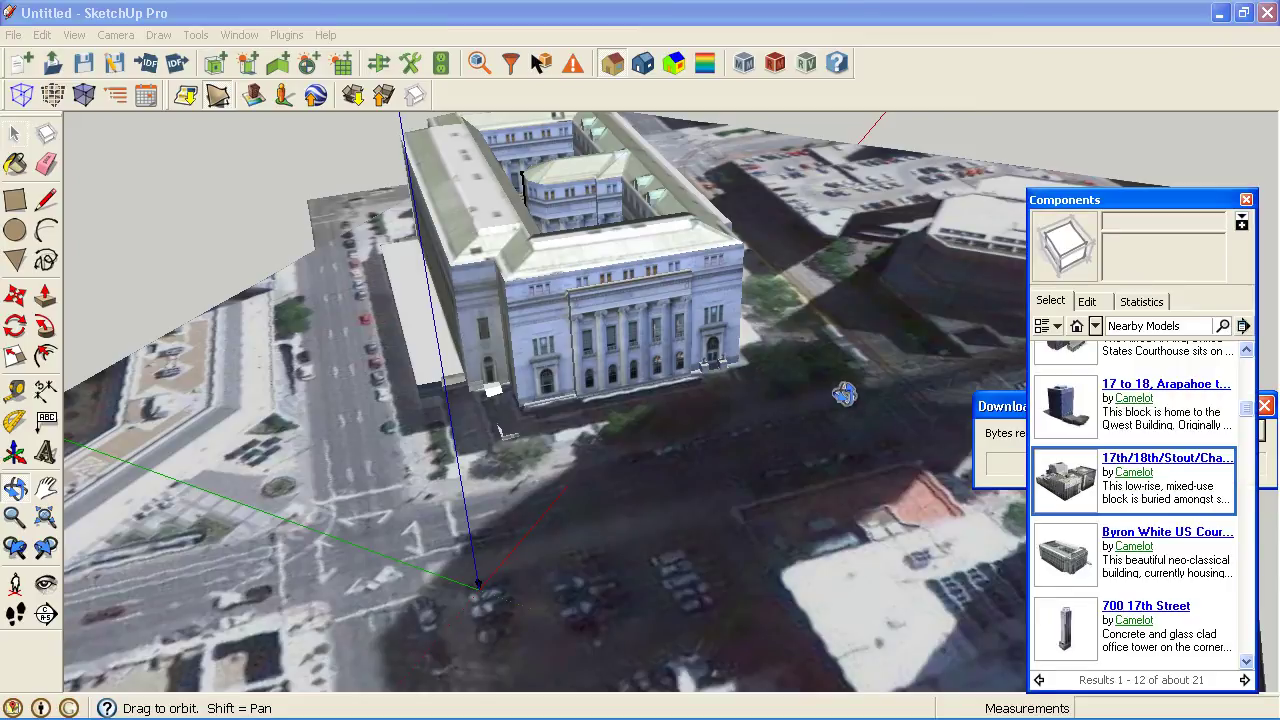
scroll(796, 412, down, 5)
shift+drag(710, 418, 610, 376)
scroll(625, 376, up, 3)
scroll(515, 358, up, 2)
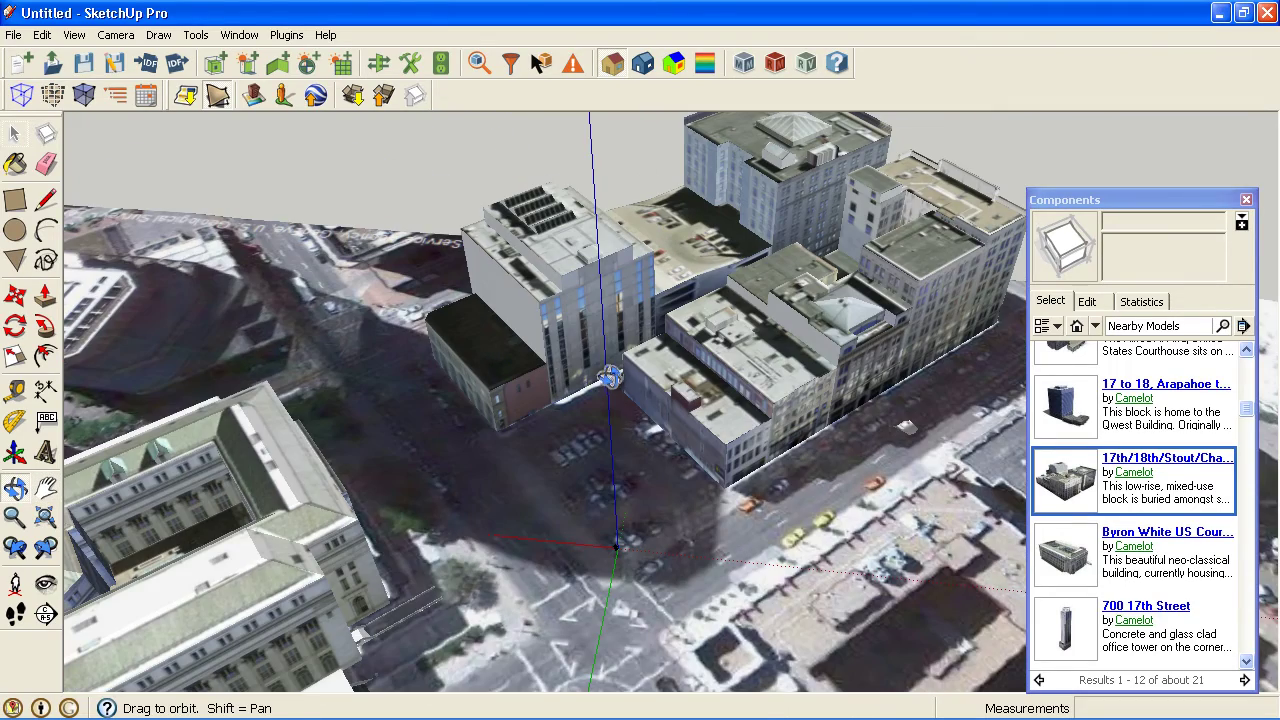
mouse_move(585, 325)
shift+mouse_down()
mouse_move(574, 294)
mouse_move(580, 303)
shift+mouse_up()
Step: Paste the tall building's glass facade in place inside a new shading-surface group
key(space)
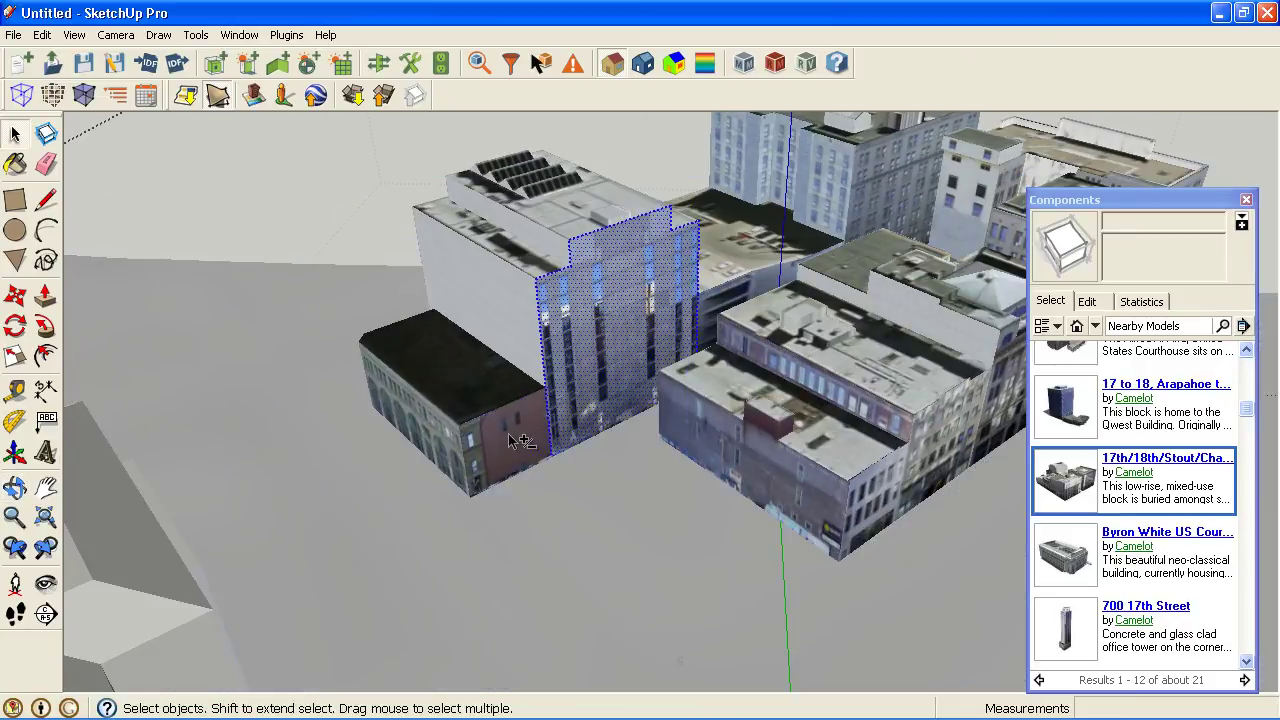
click(618, 348)
click(598, 495)
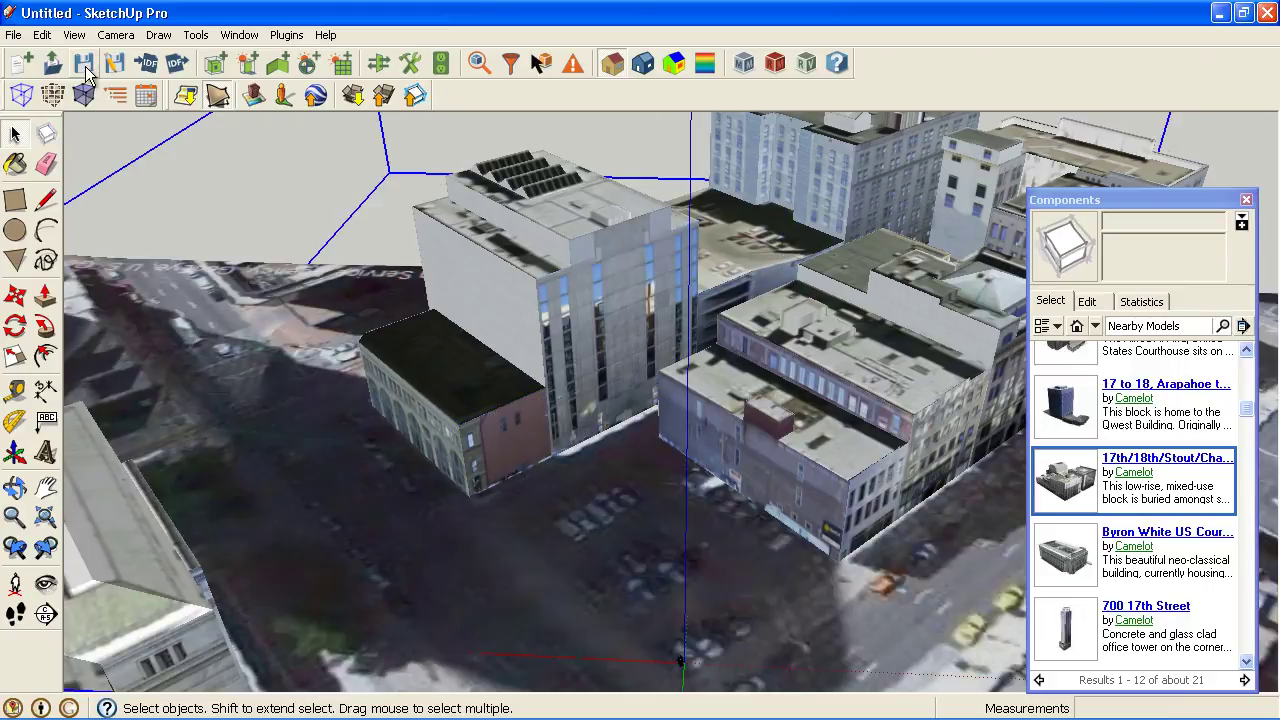
click(245, 64)
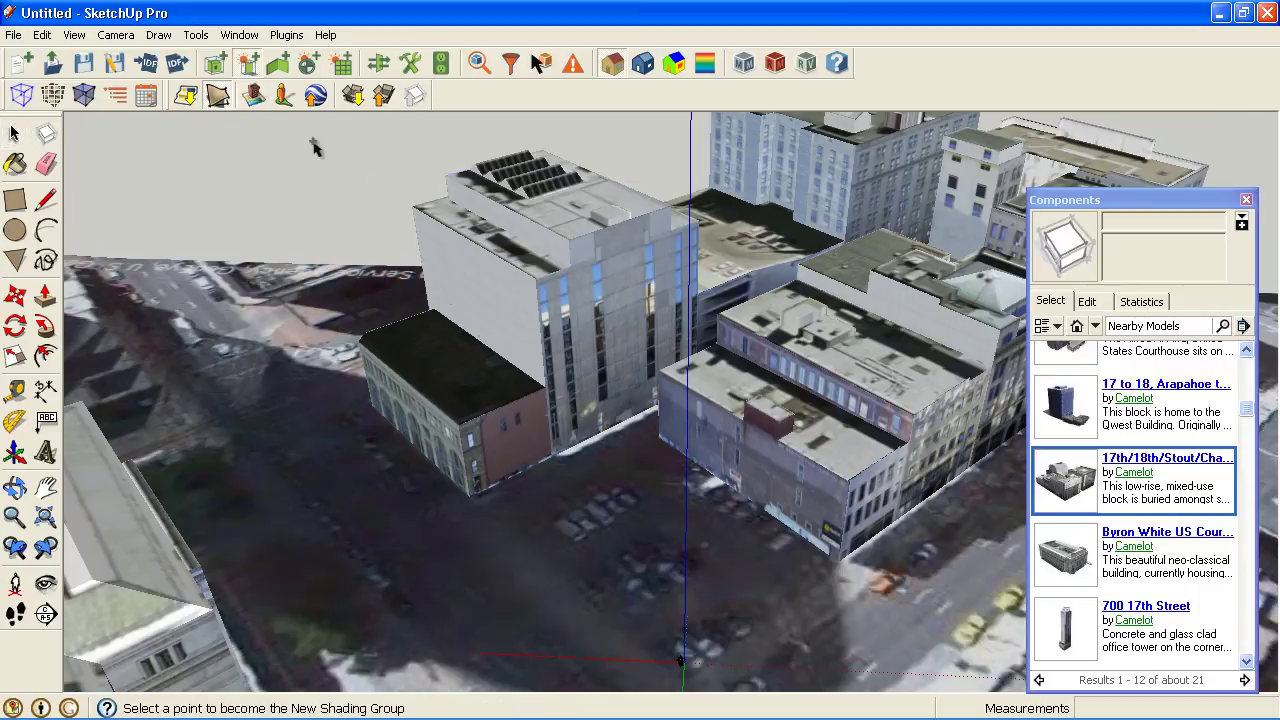
click(552, 457)
double_click(552, 457)
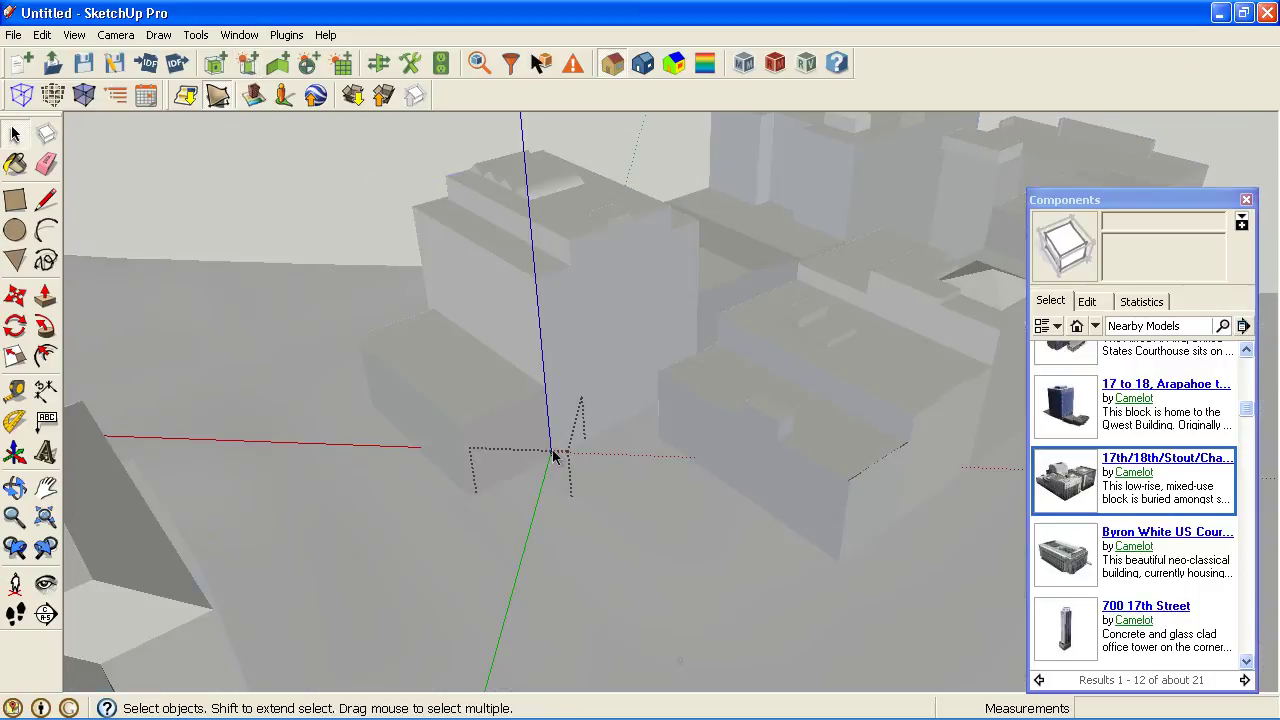
click(42, 35)
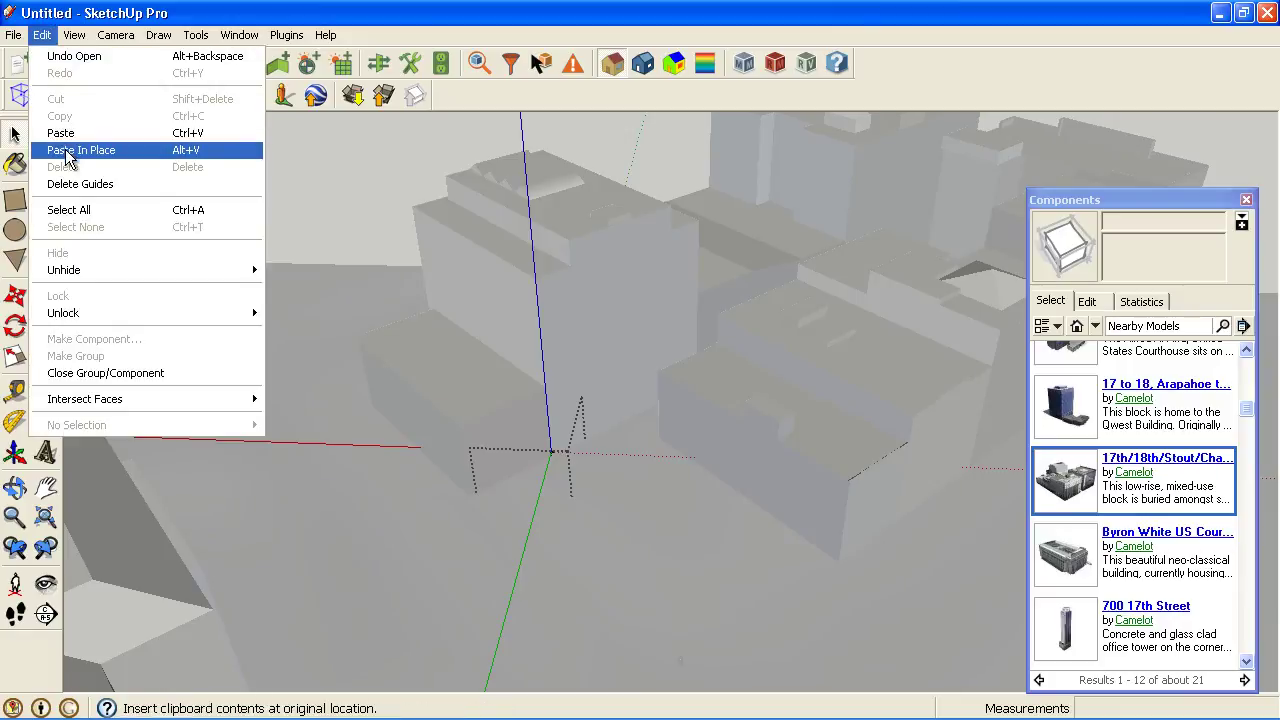
click(64, 147)
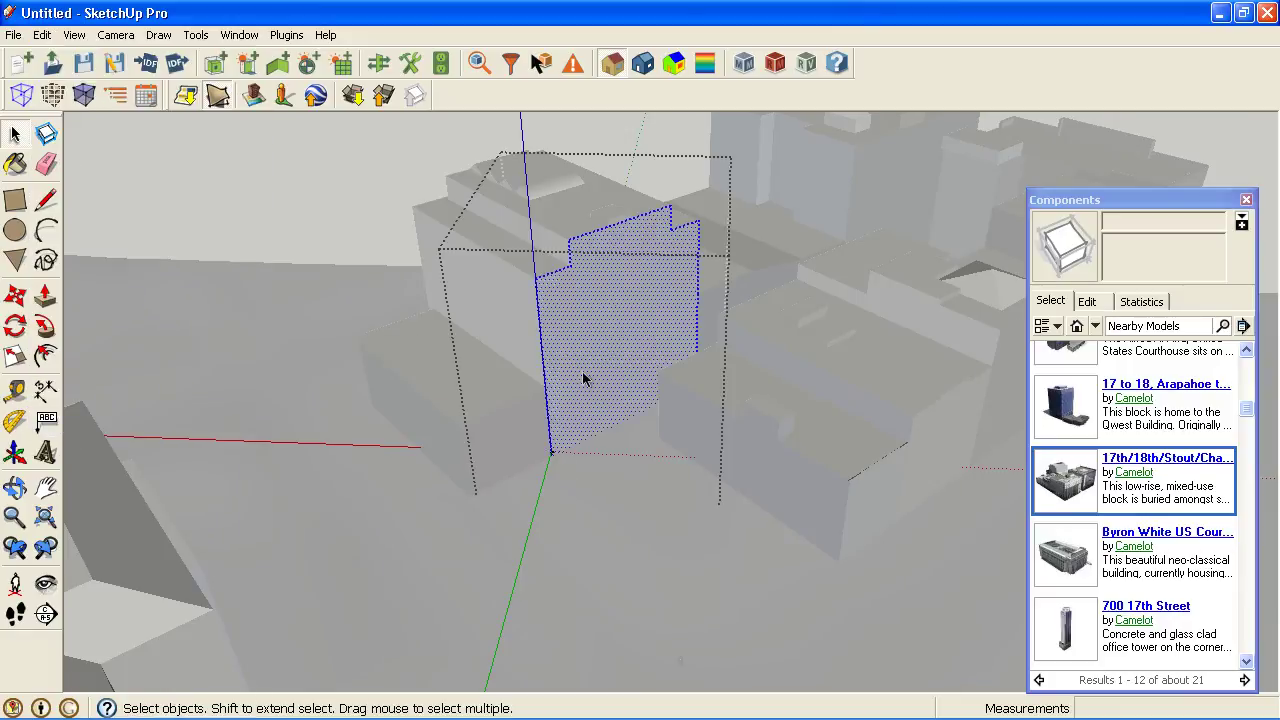
key(Escape)
Step: Hide the textured tall building, check the purple shading face, then unhide all
right_click(482, 392)
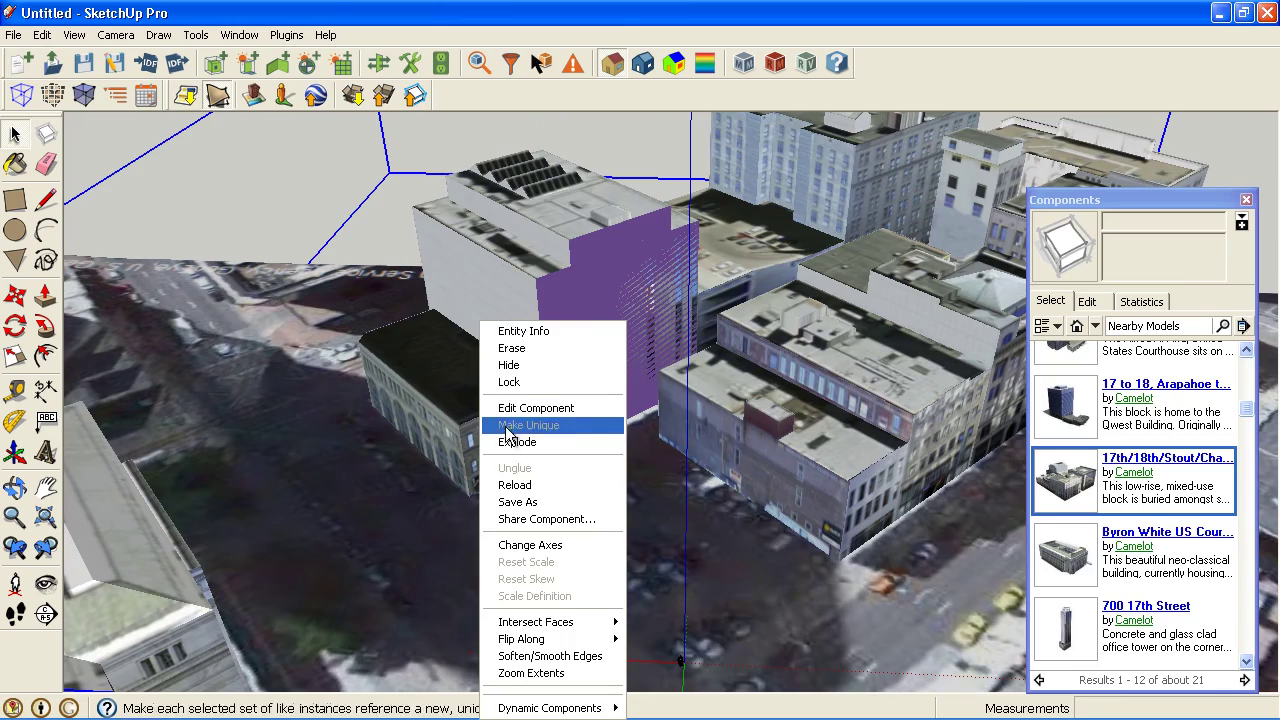
click(494, 364)
middle_drag(505, 406, 100, 250)
click(42, 35)
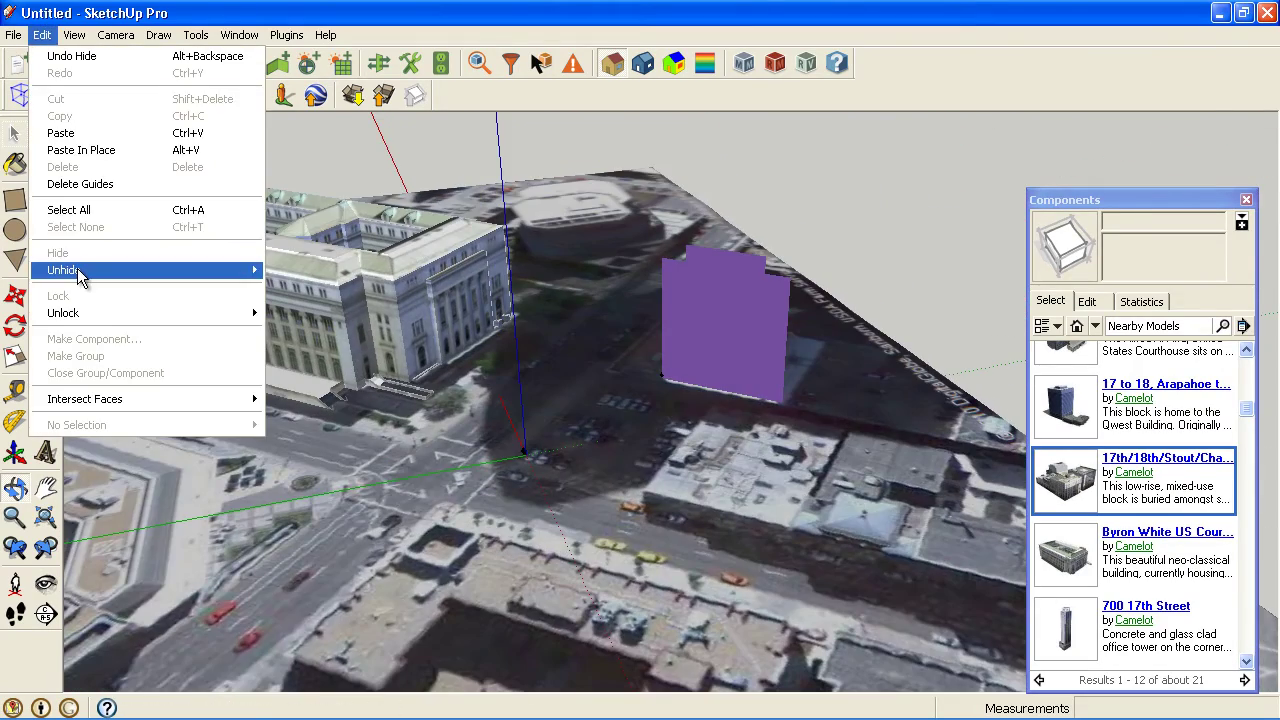
Step: Unhide all the hidden buildings and bring the whole intersection into view
mouse_move(80, 270)
click(296, 311)
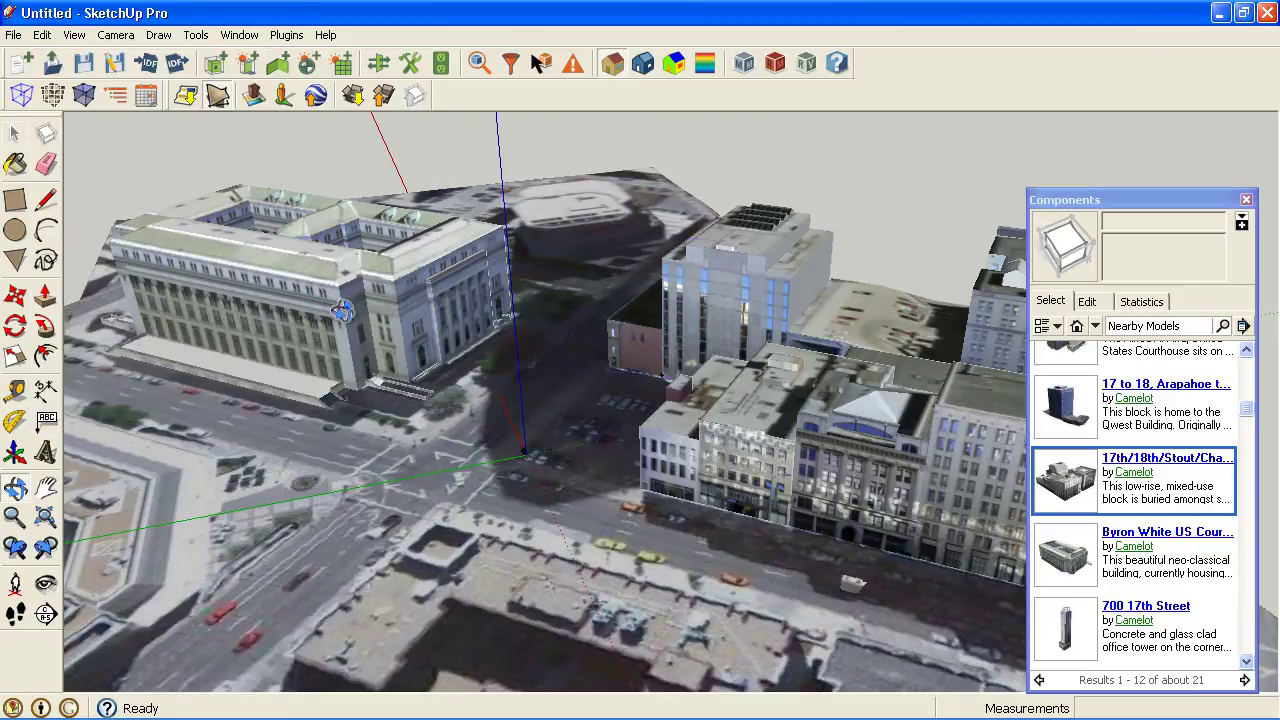
middle_drag(344, 312, 506, 335)
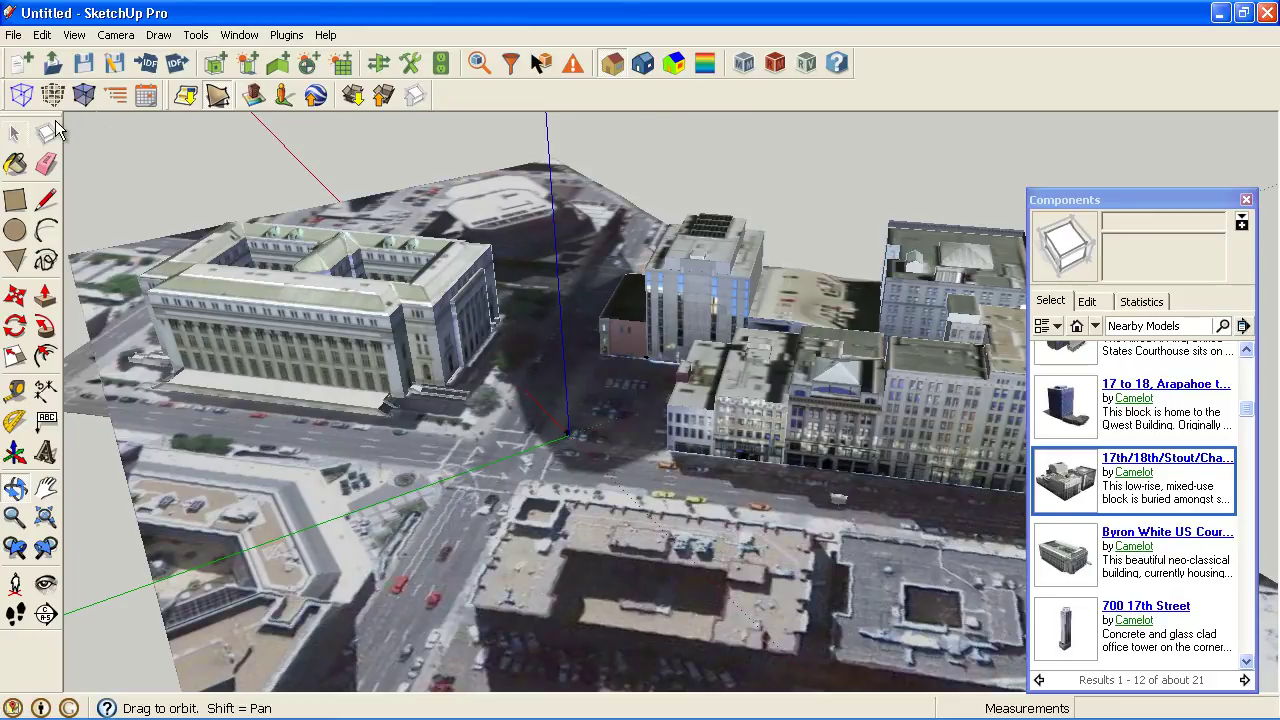
Step: Switch shadows on in Shadow Settings so buildings cast shadows across the blocks
click(120, 97)
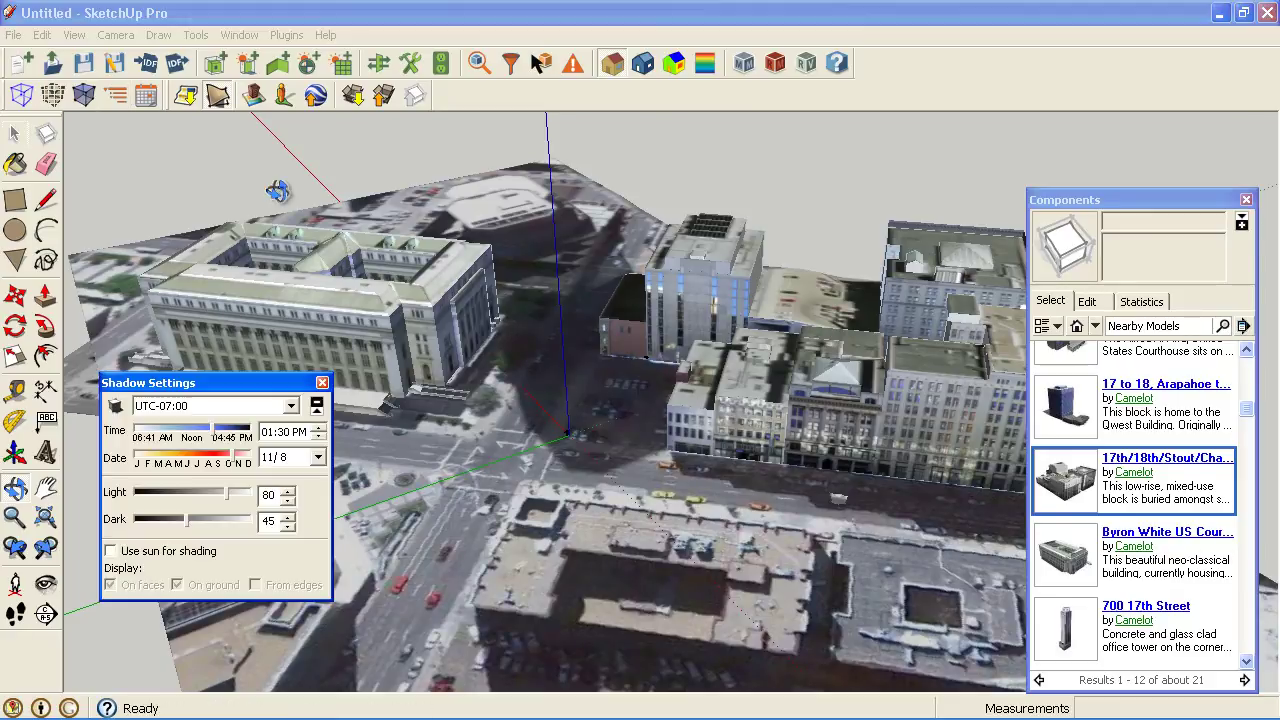
click(113, 405)
middle_drag(462, 342, 316, 480)
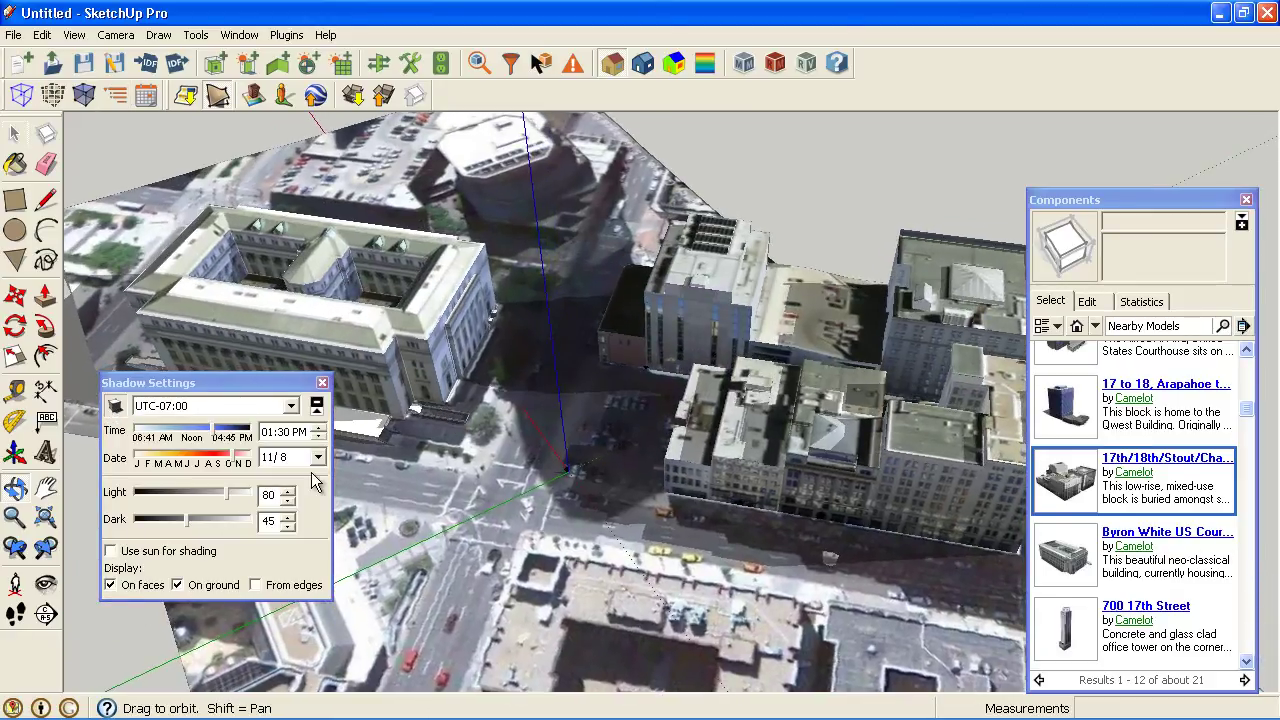